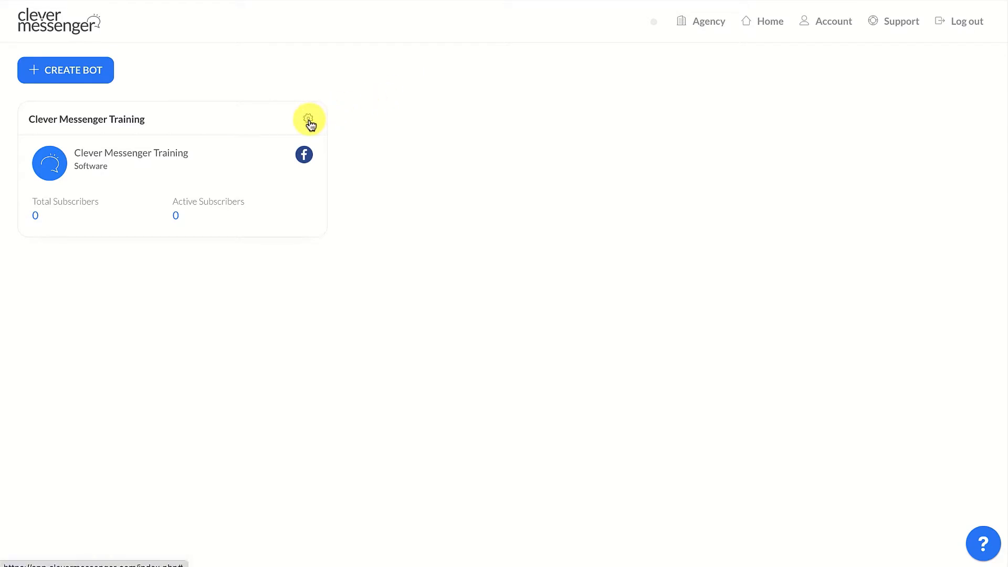
Open the Configure settings of the Clever Messenger Training bot
click(309, 122)
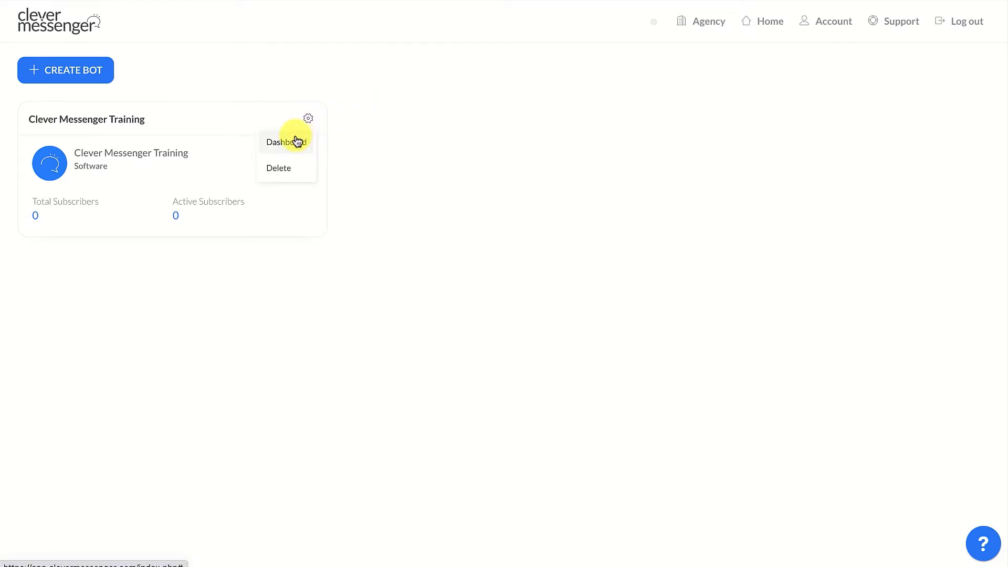
click(294, 144)
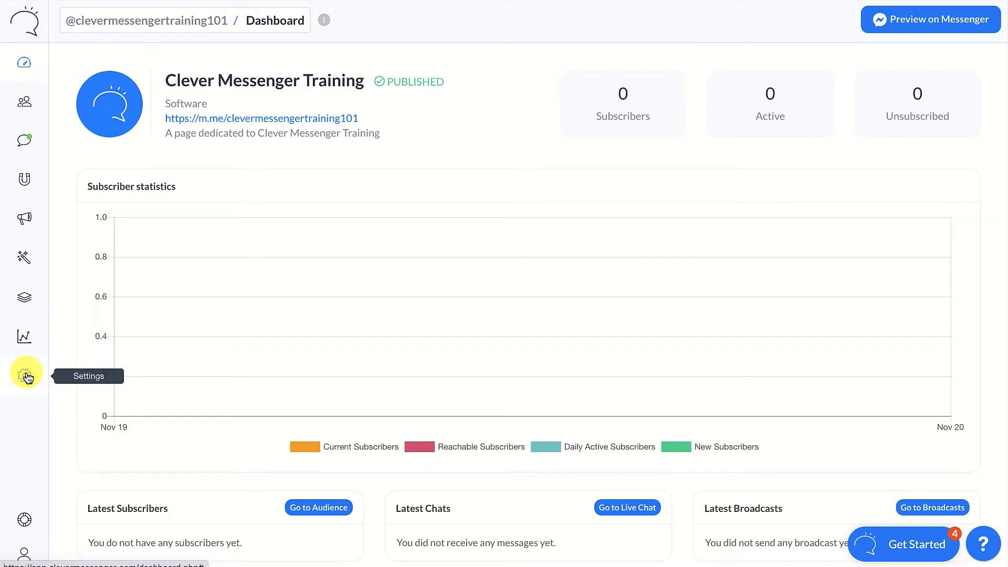
click(26, 377)
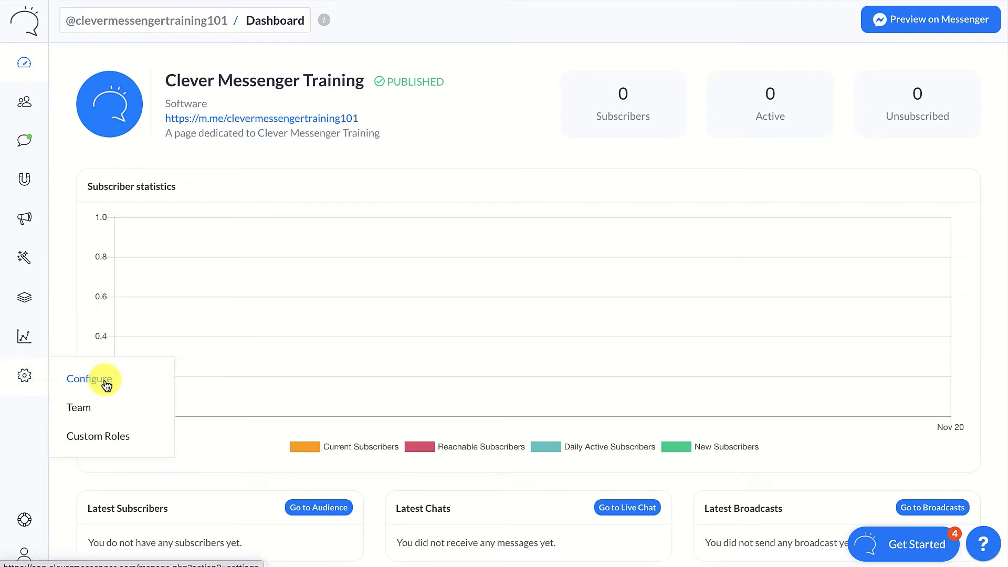
click(90, 379)
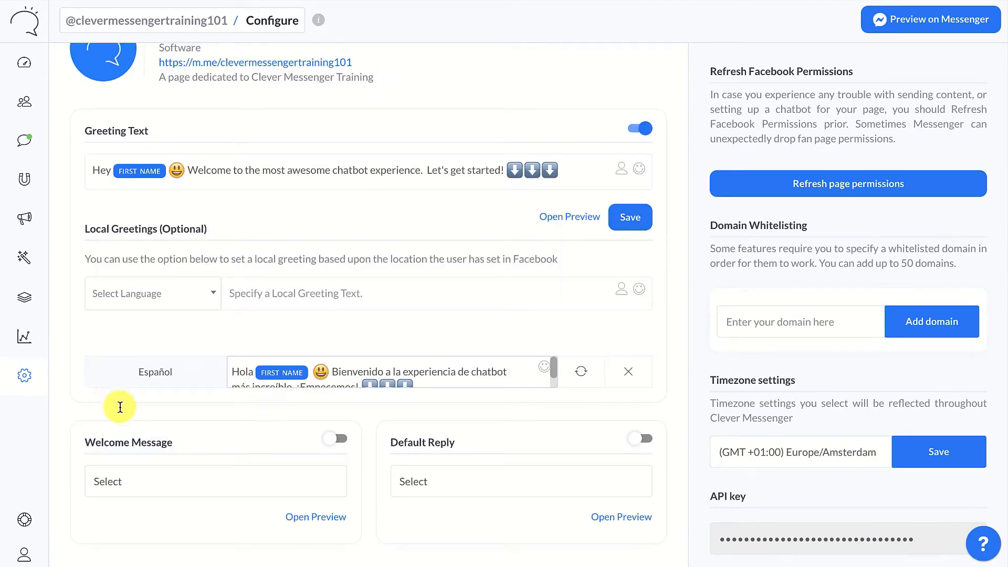
Assign the Welcome Message flow as the bot's welcome message and enable it
click(160, 484)
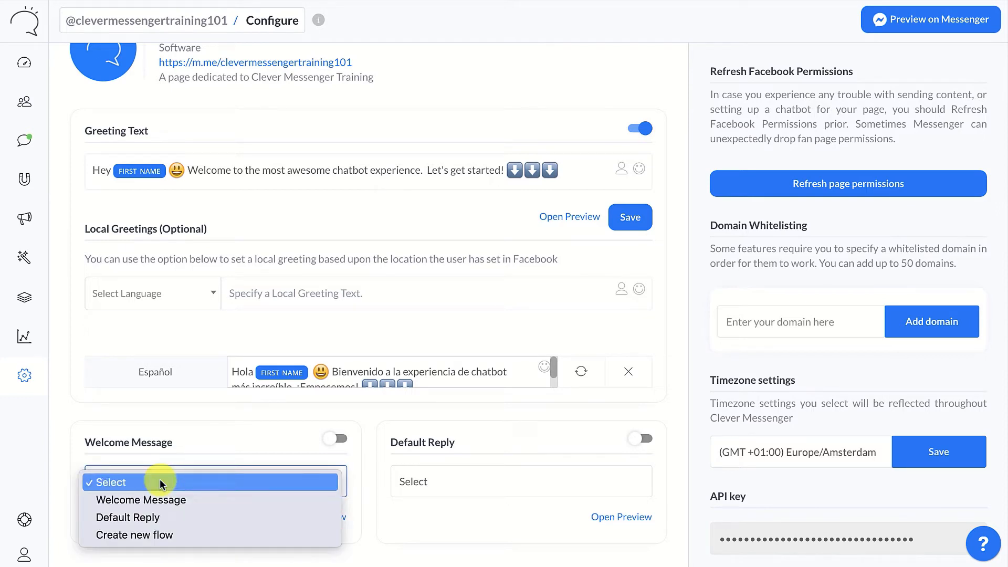
click(283, 433)
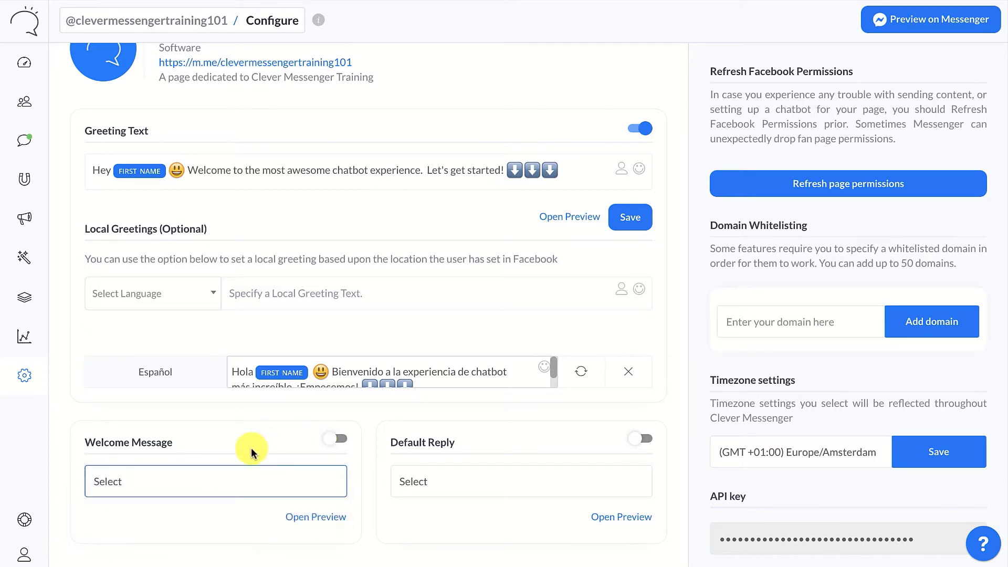
click(164, 481)
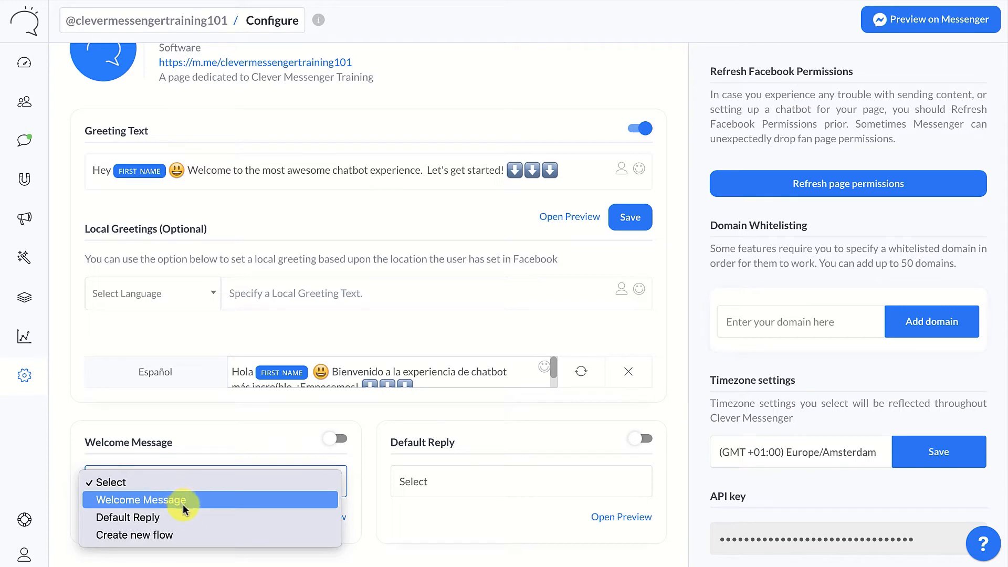
click(176, 499)
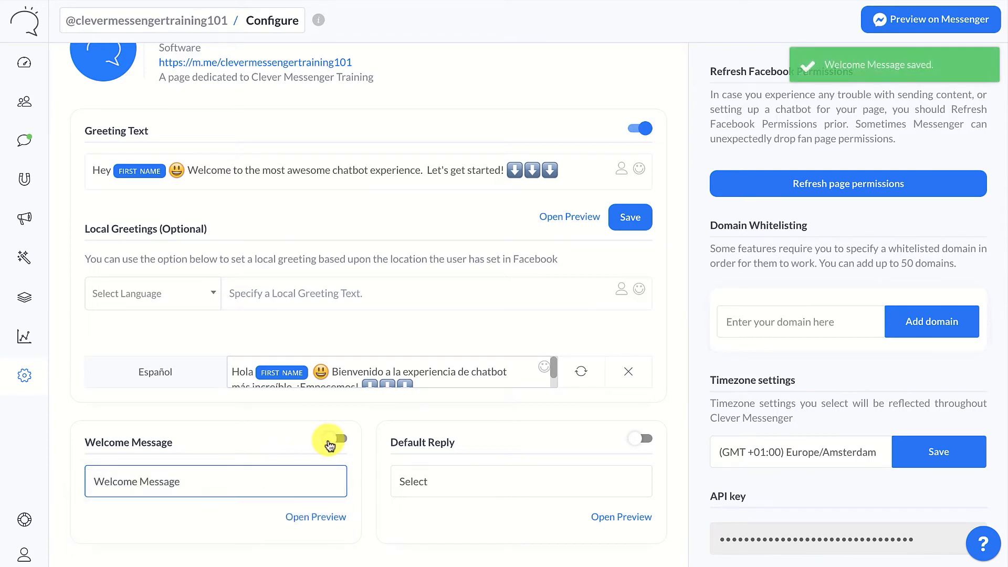
click(326, 440)
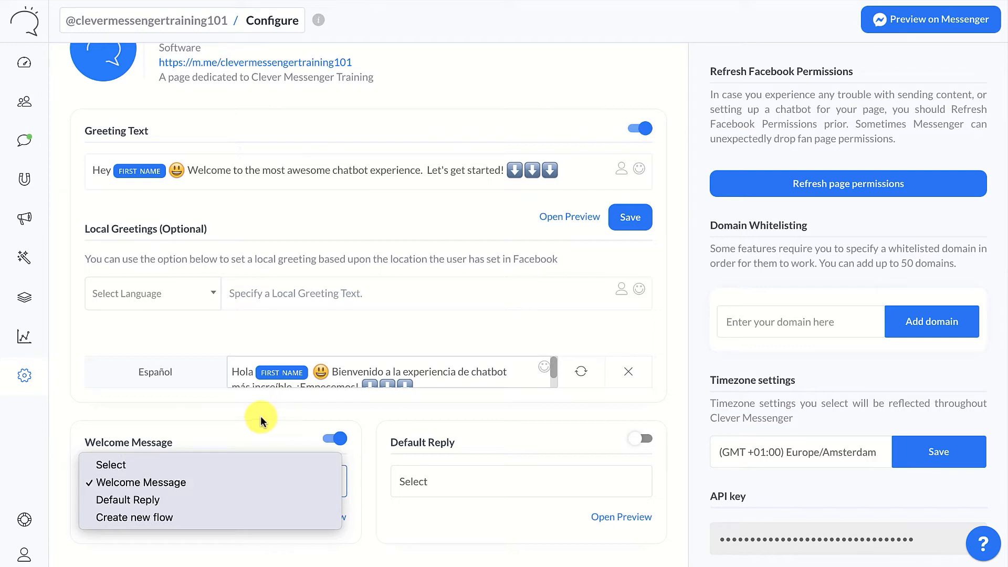
Create a new automation flow named "Welcome Message Training" and choose to build it from scratch
click(27, 262)
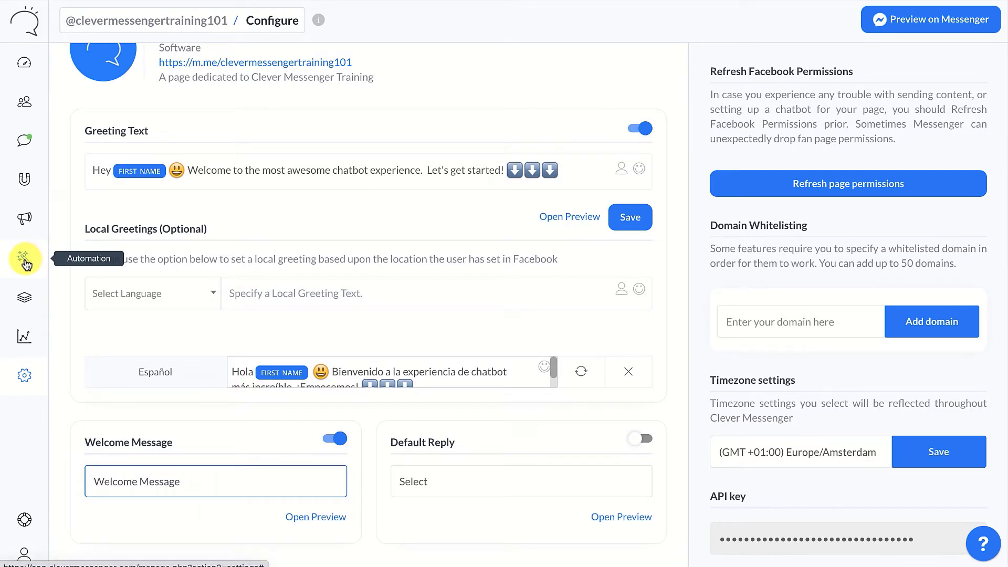
click(27, 262)
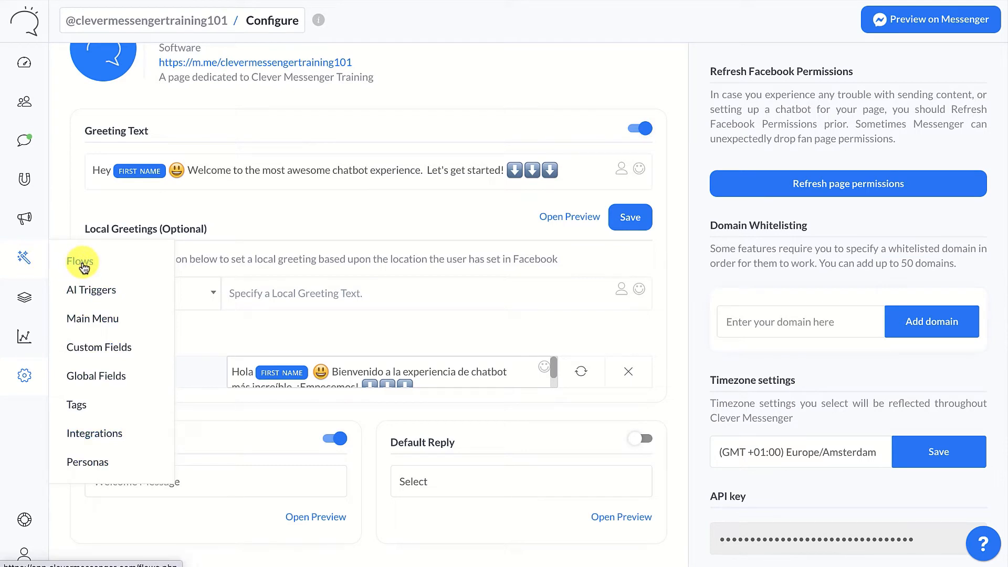
click(83, 265)
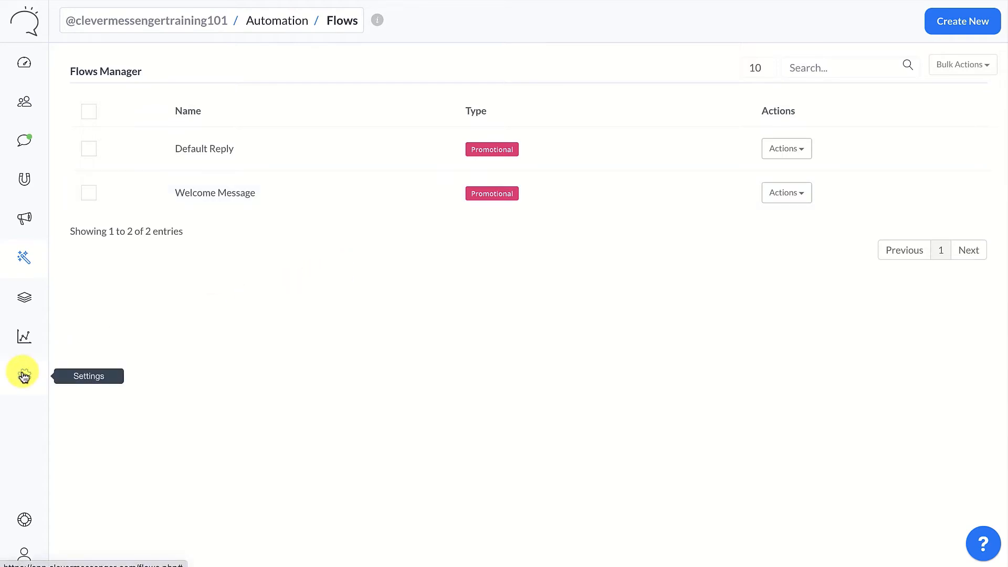
click(947, 29)
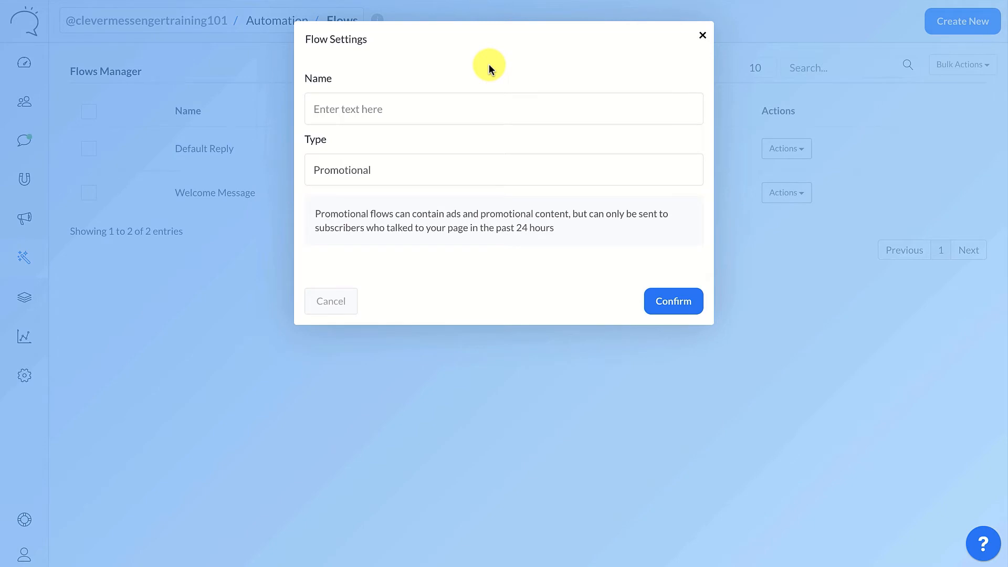
text(Welcome Message Training)
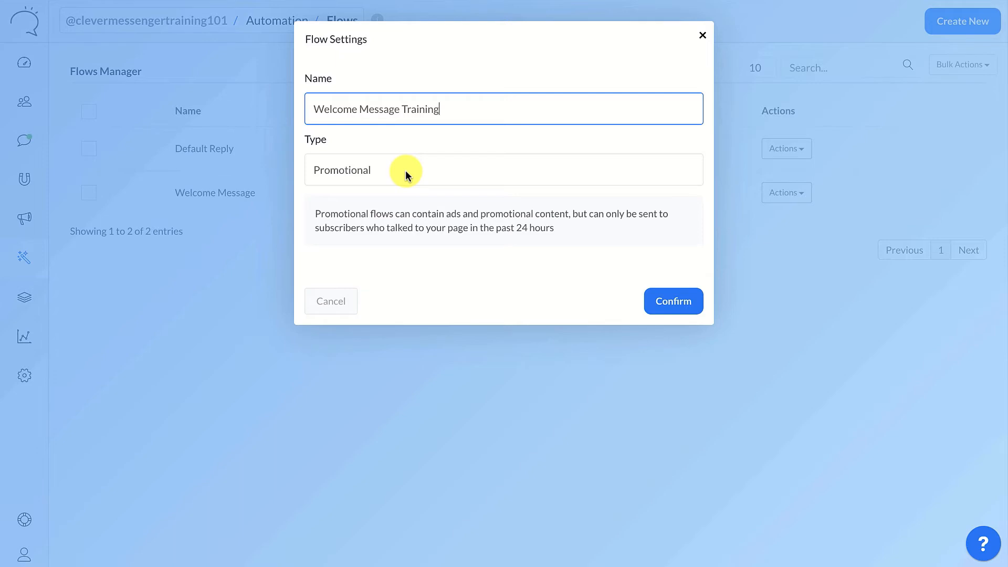
click(677, 302)
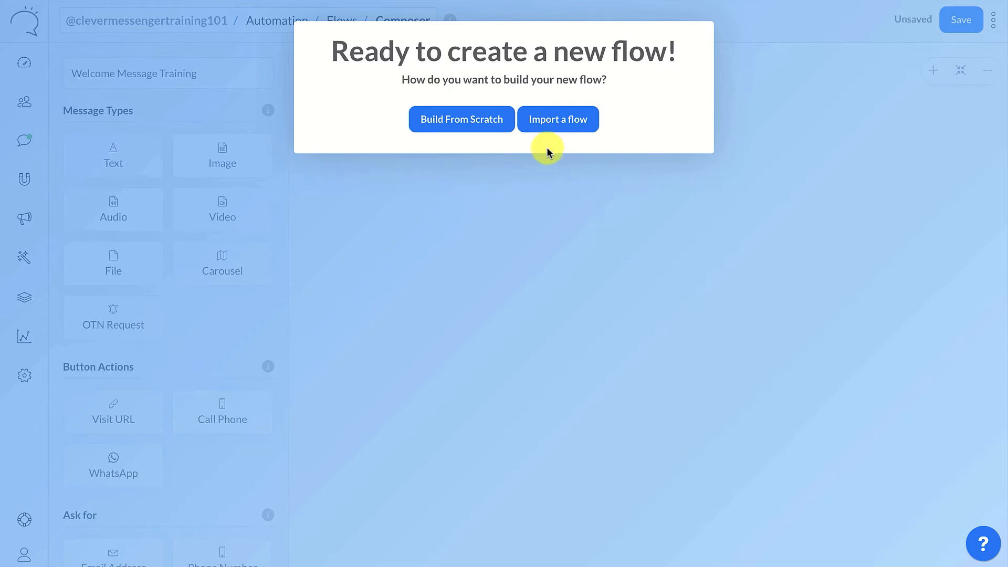
click(461, 124)
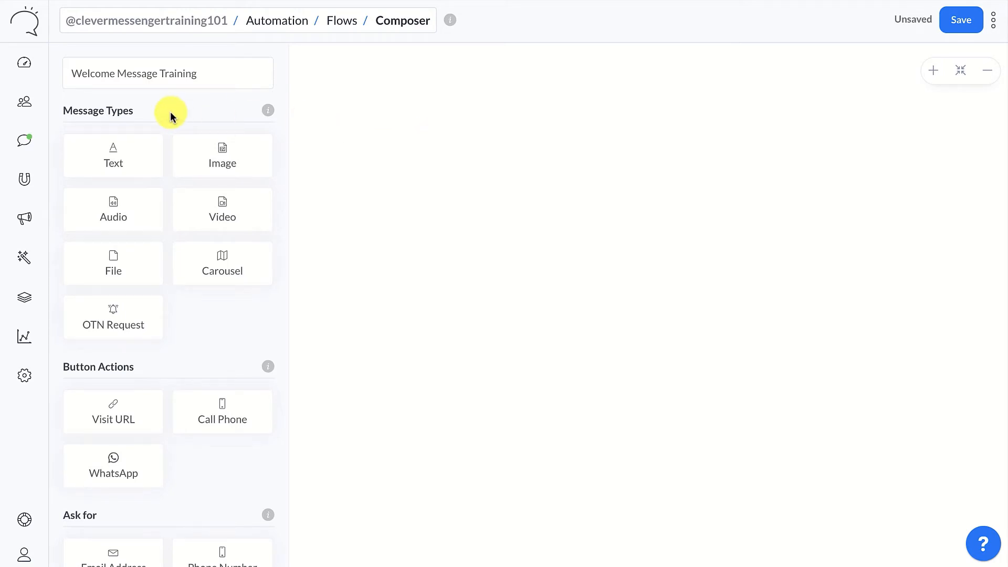
Look through the composer's available message types, button actions, information requests, actions and third-party integrations
scroll(172, 116, down, 1)
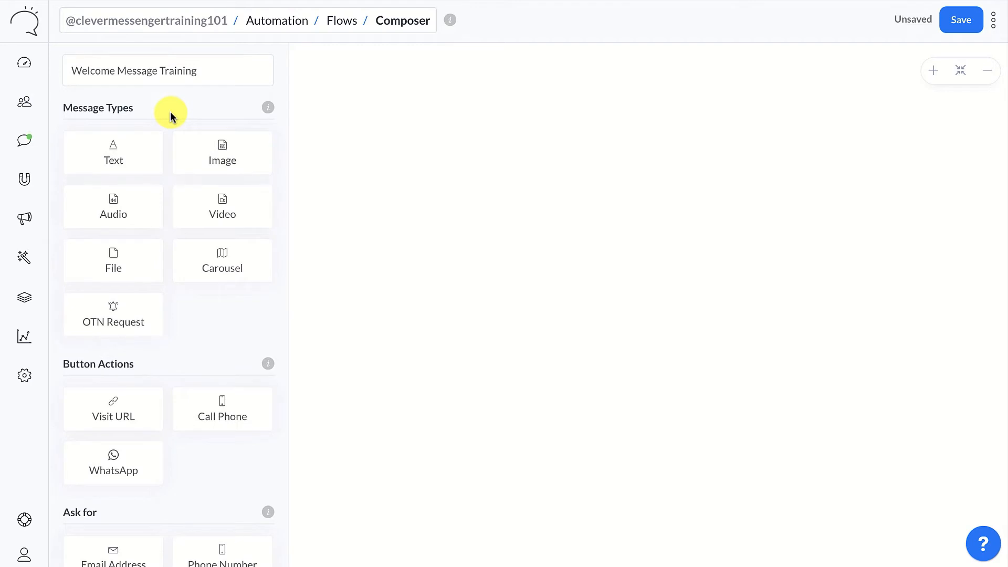
scroll(172, 115, down, 5)
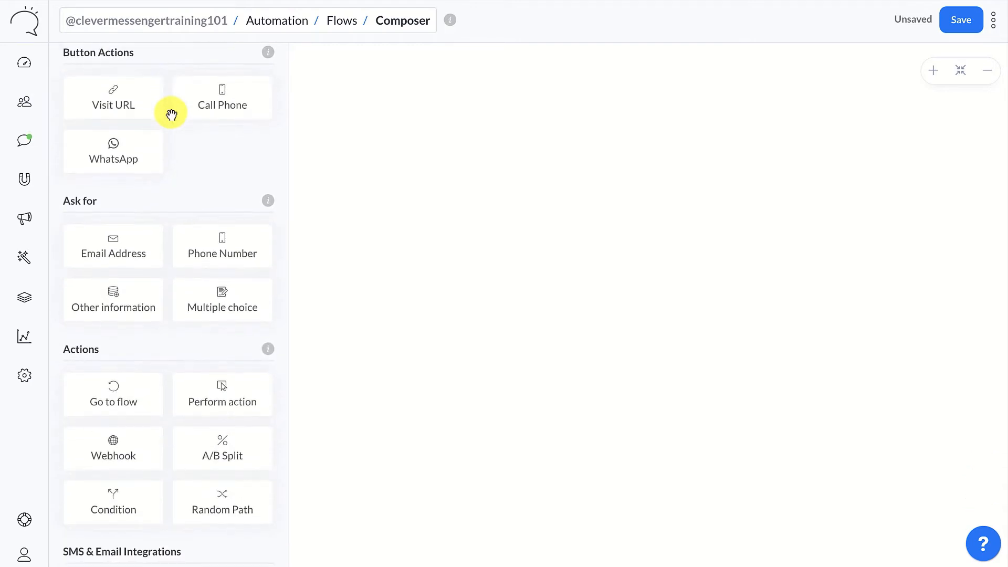
scroll(171, 114, down, 1)
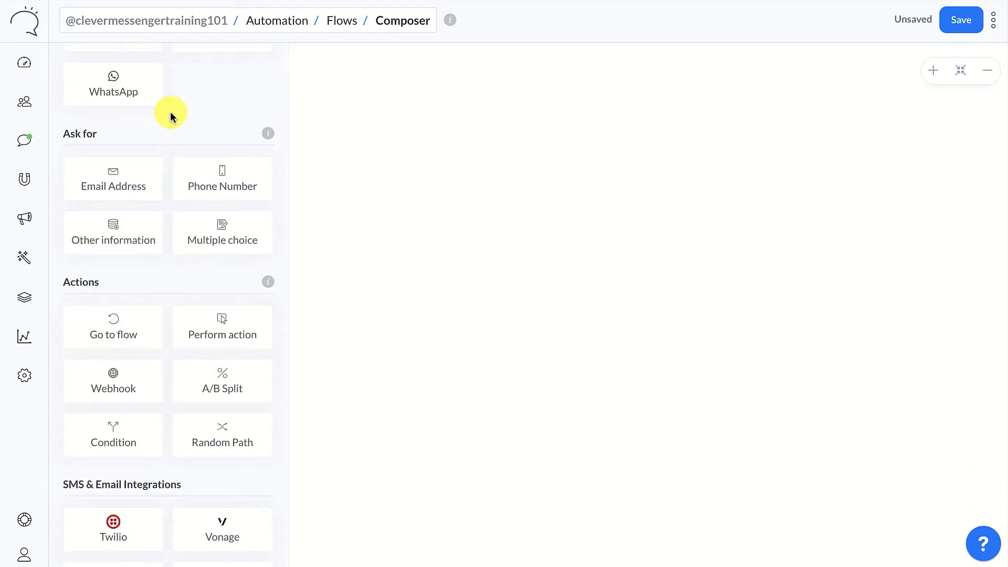
scroll(221, 166, down, 2)
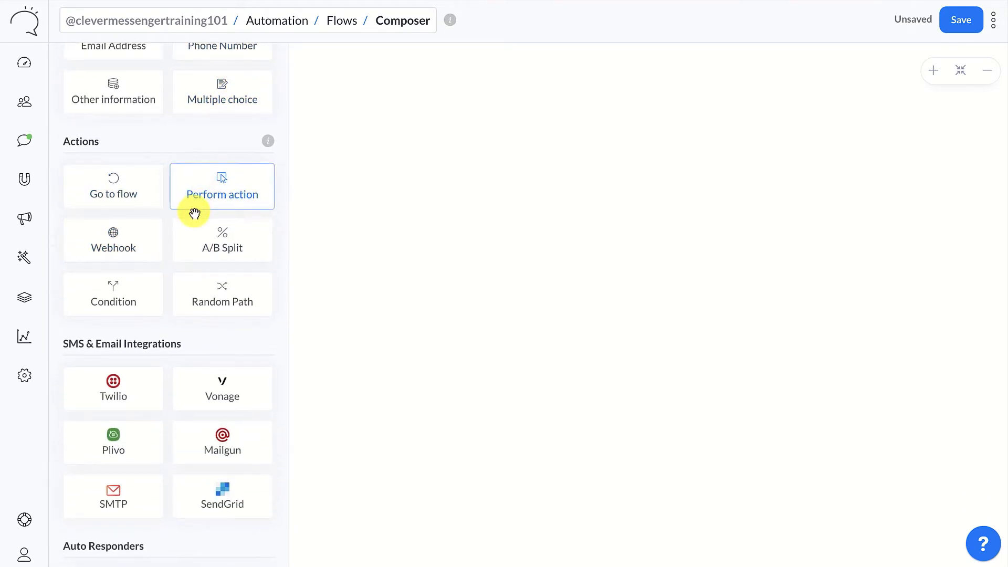
scroll(194, 213, down, 6)
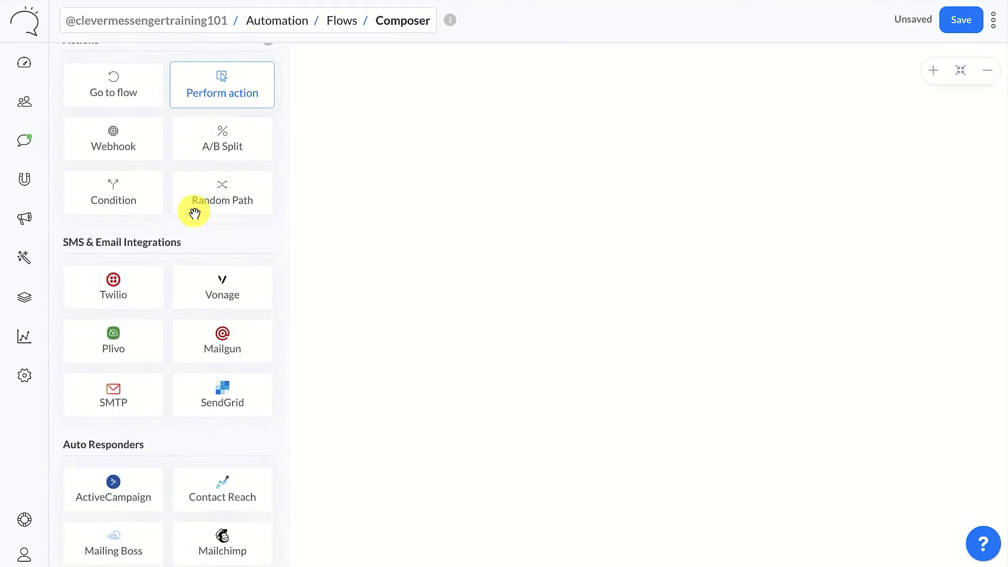
scroll(194, 213, down, 3)
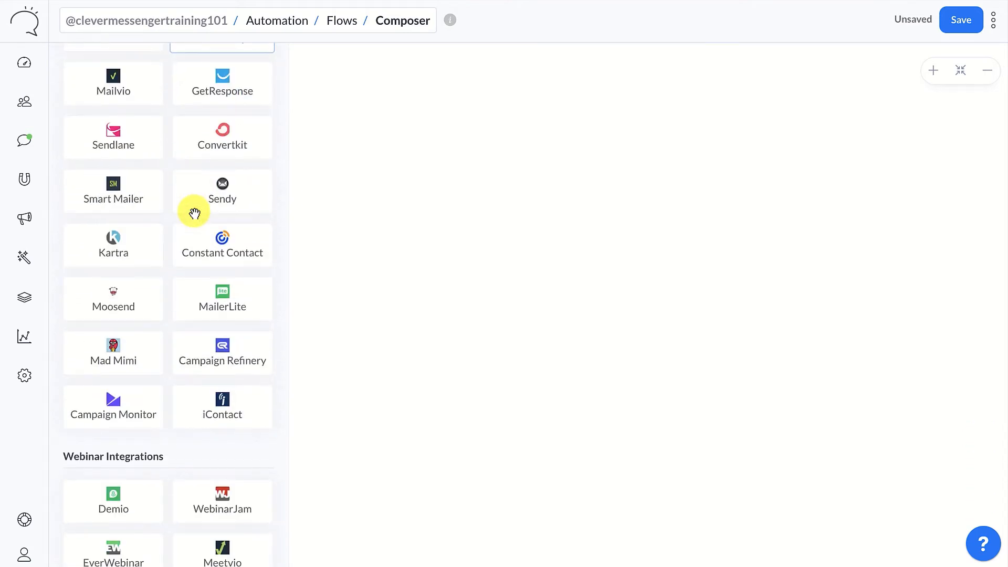
scroll(194, 213, down, 2)
scroll(194, 214, up, 5)
scroll(194, 213, up, 14)
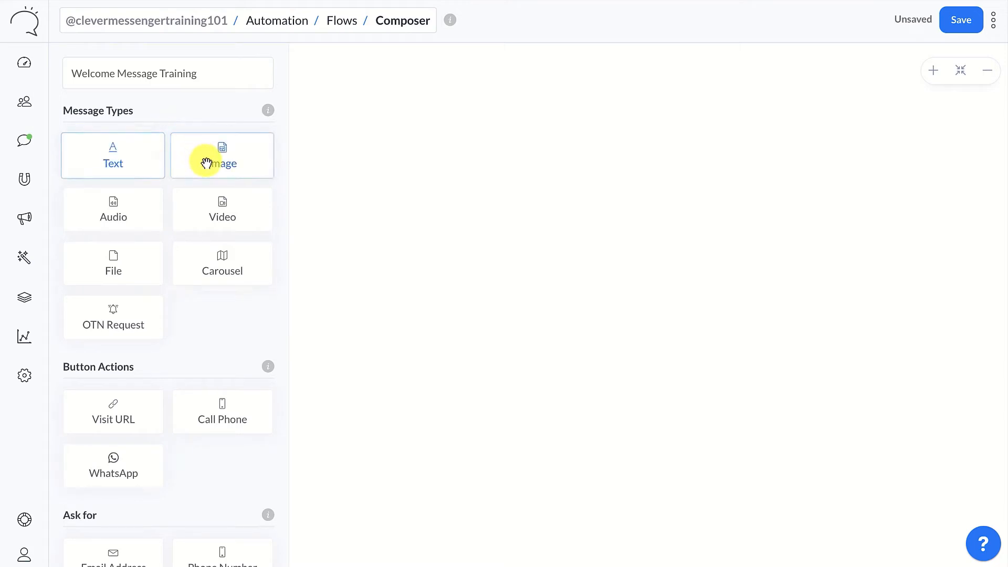
Add one image card and two text cards side by side to the empty flow canvas, starting with the image card
drag(205, 160, 406, 151)
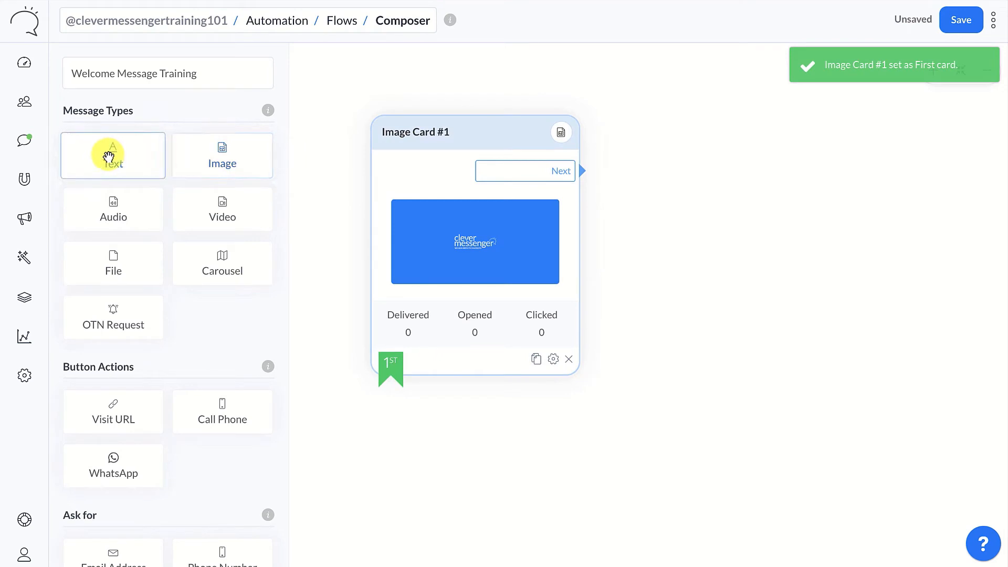
drag(108, 156, 660, 186)
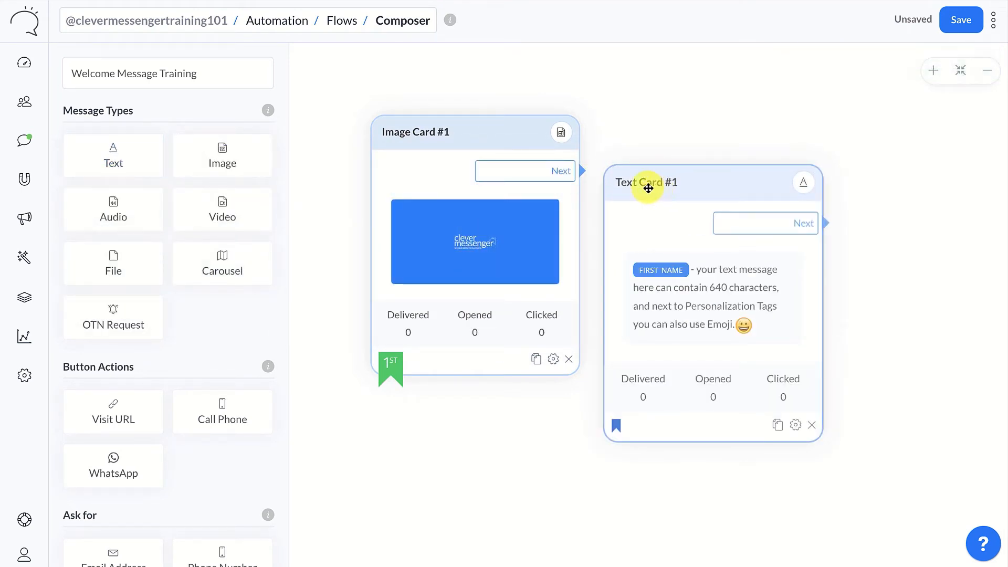
drag(108, 153, 904, 191)
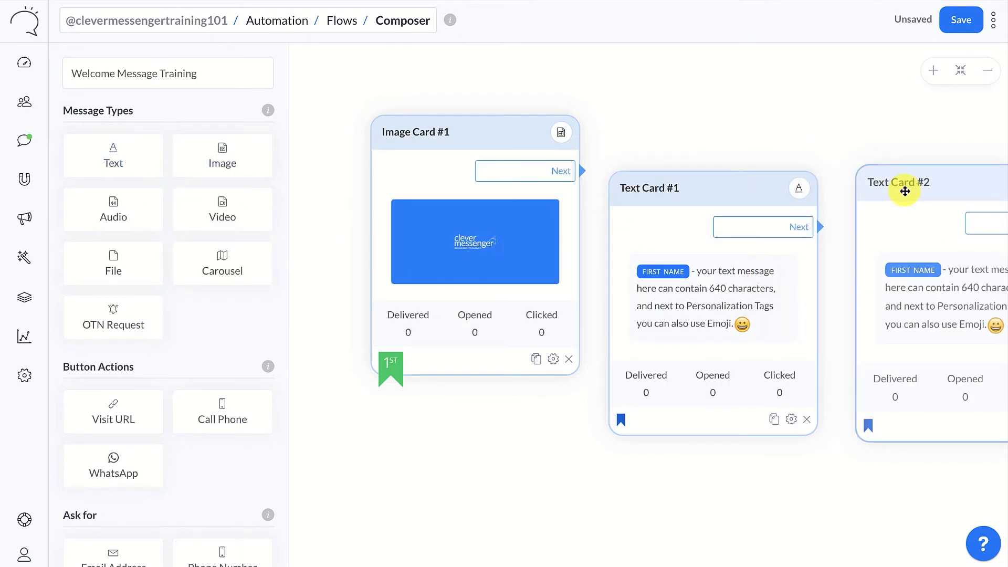
Spread the three cards apart on the canvas, with the image card up and away from the two text cards
click(988, 72)
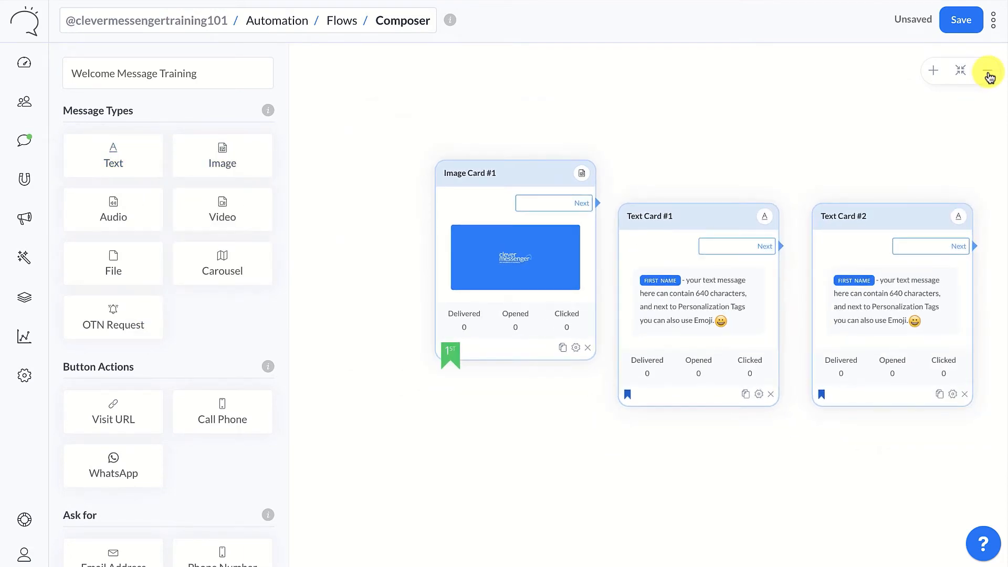
click(987, 72)
drag(725, 167, 668, 174)
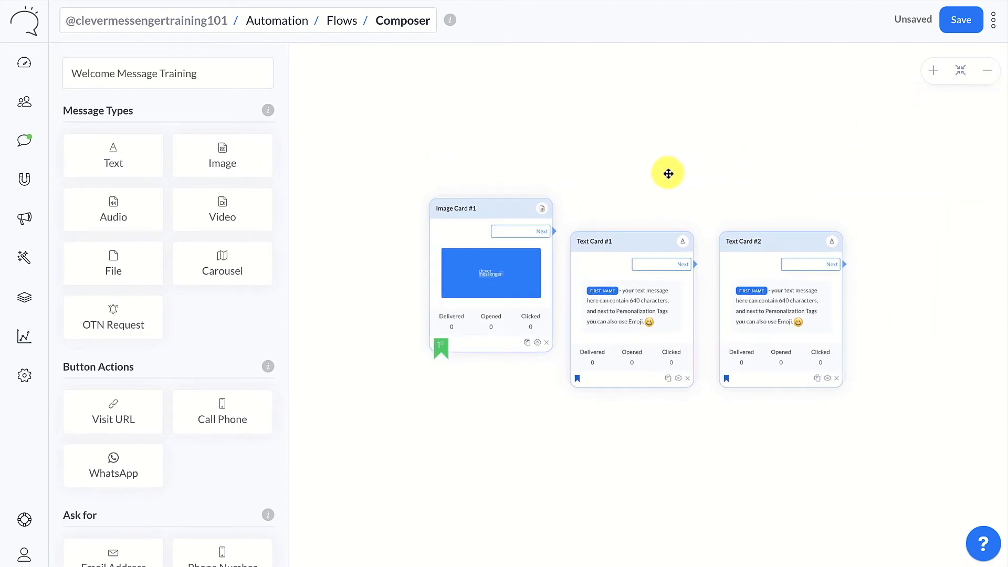
drag(483, 206, 422, 155)
drag(750, 238, 766, 236)
drag(651, 243, 636, 236)
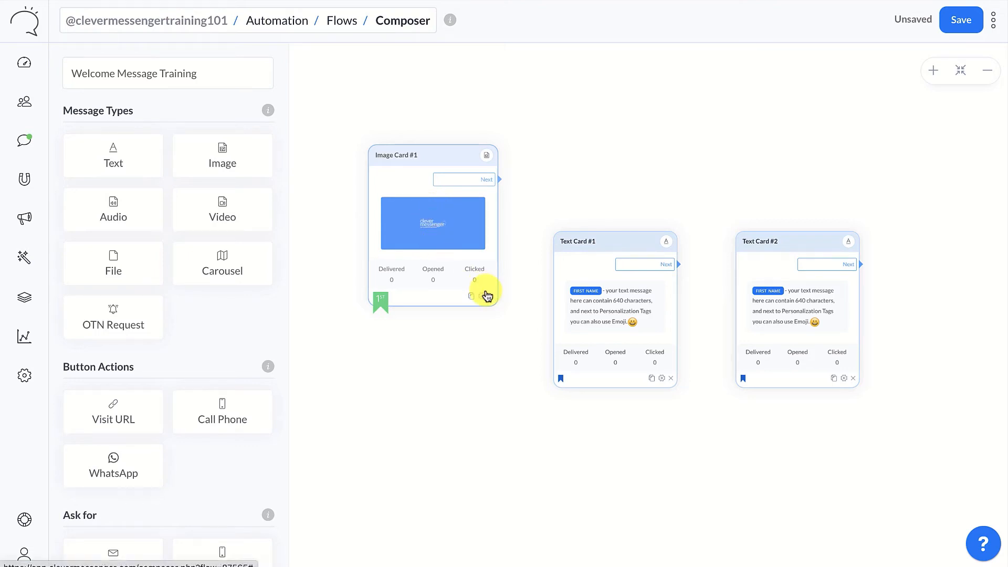
Open Image Card #1 and review its Click-to-Messenger Ads JSON code and its trigger options, including keywords, M.me links and payload
click(439, 227)
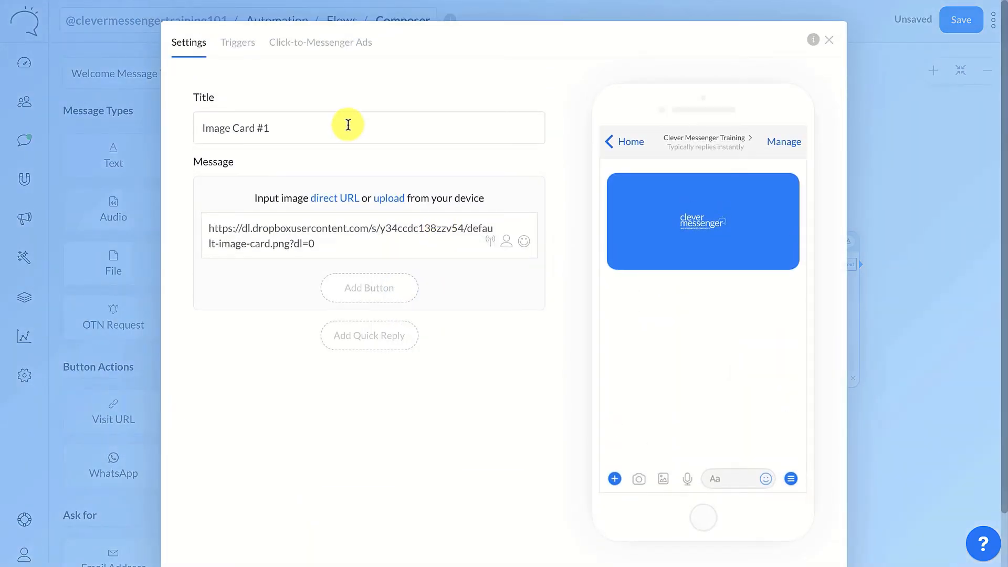
click(288, 48)
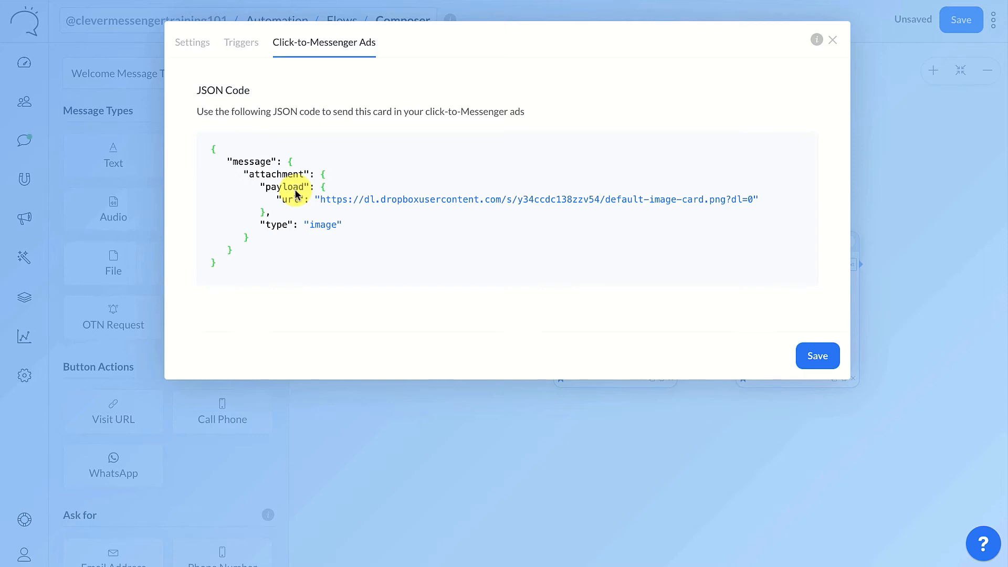
click(238, 43)
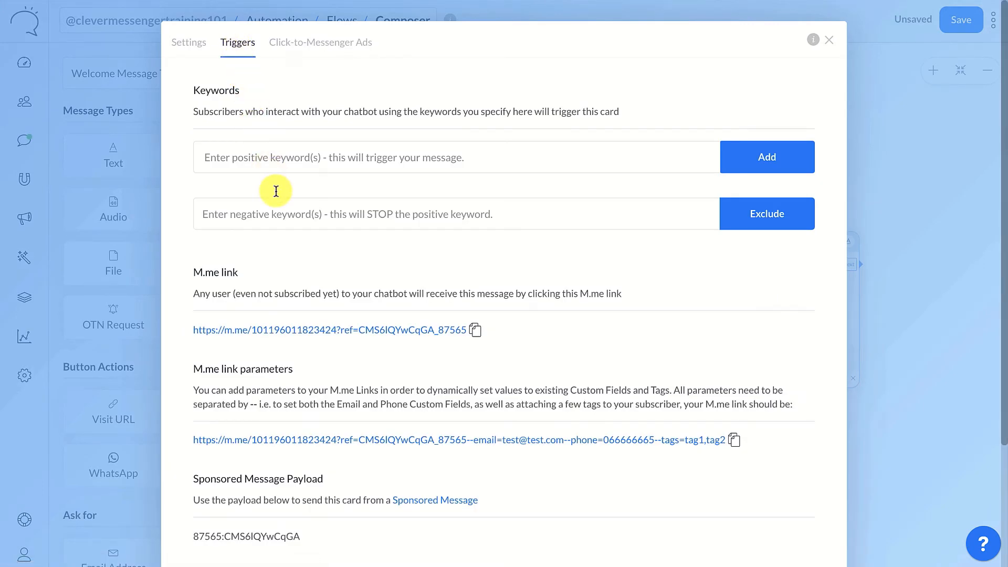
scroll(295, 353, down, 3)
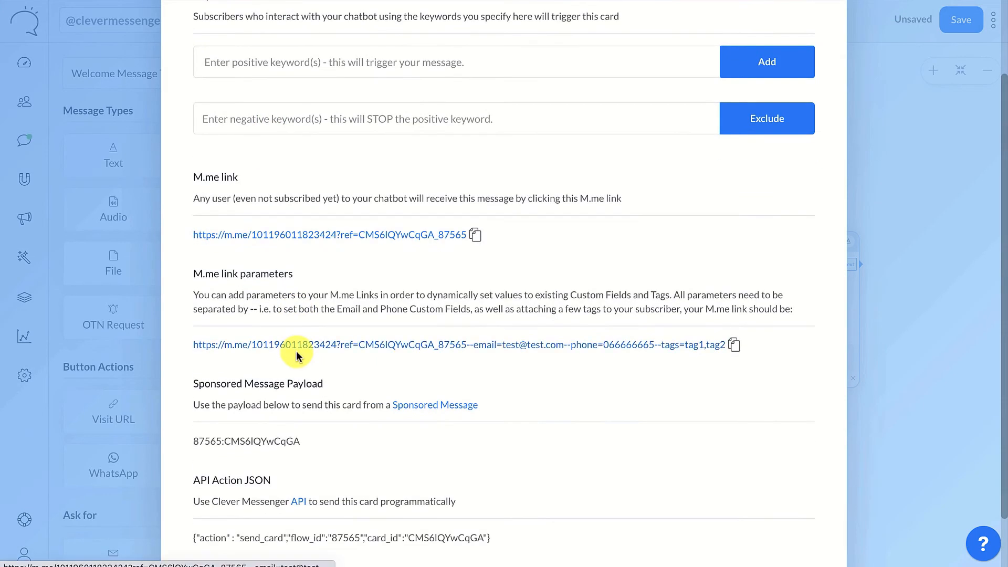
scroll(317, 305, down, 1)
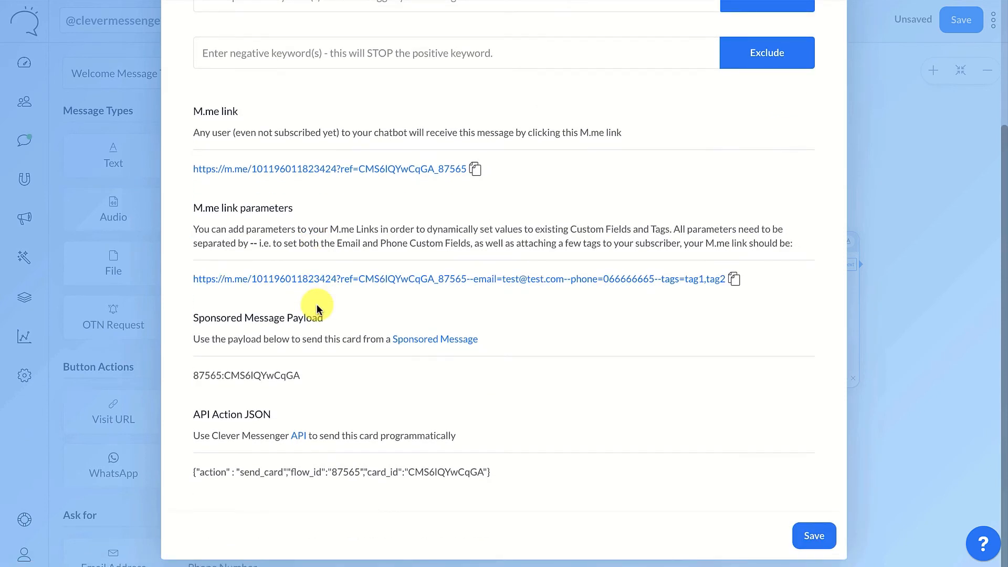
scroll(316, 304, down, 1)
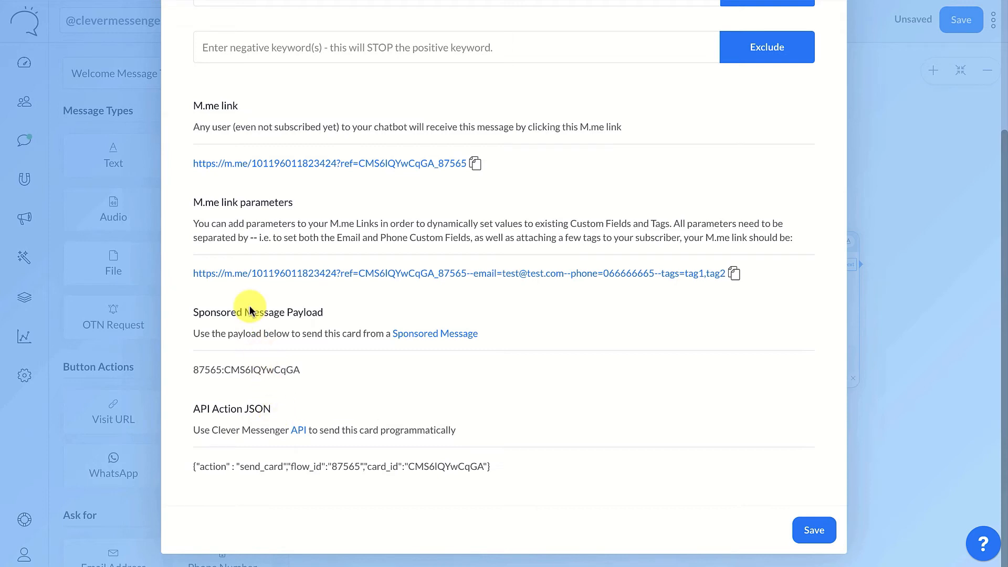
Review Image Card #1's title, image and phone preview in its settings, then save and close the card
scroll(252, 310, up, 3)
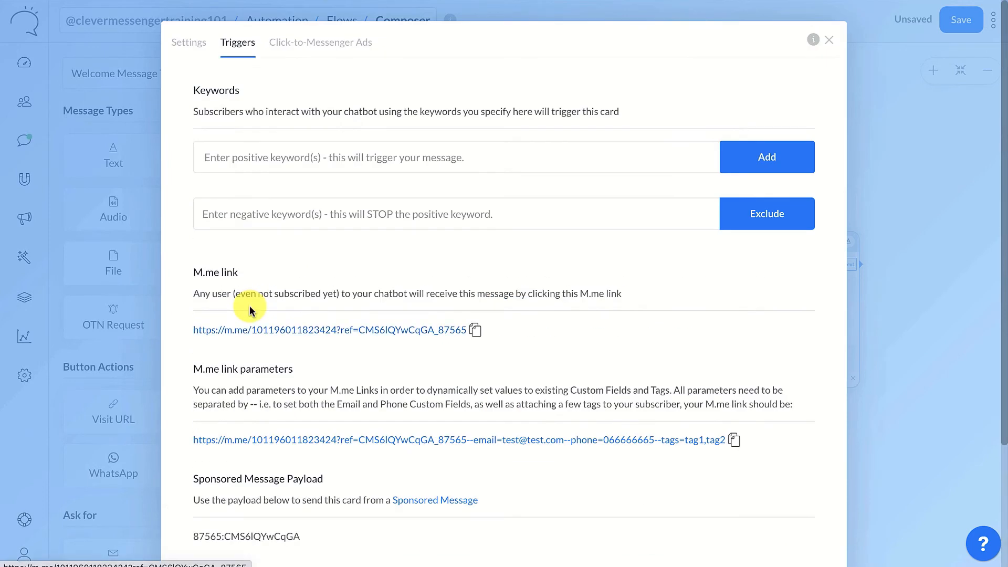
click(187, 46)
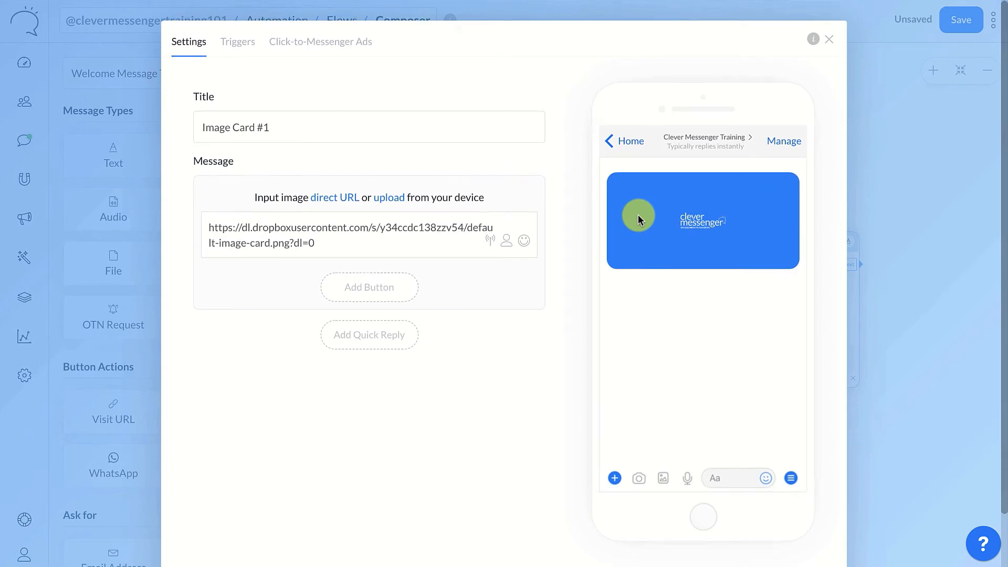
scroll(638, 215, down, 2)
click(811, 531)
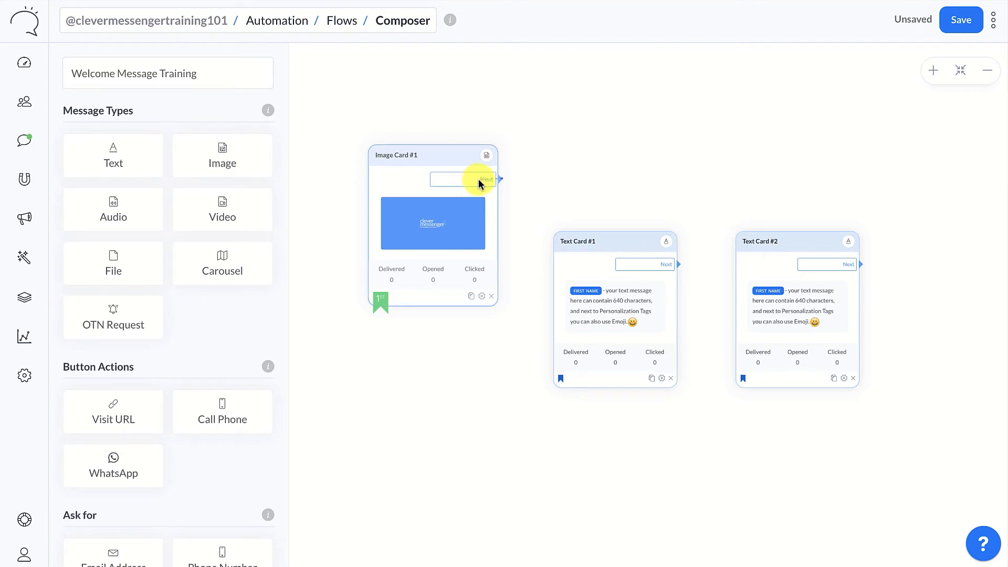
Connect Image Card #1 to Text Card #1 with a 3-second delay and the typing indicator enabled
drag(478, 178, 596, 274)
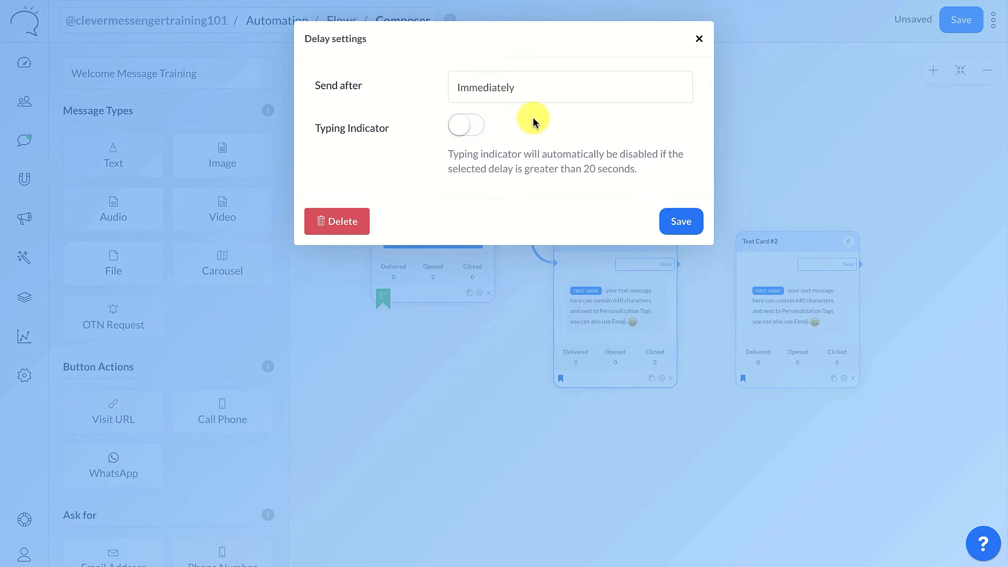
click(521, 89)
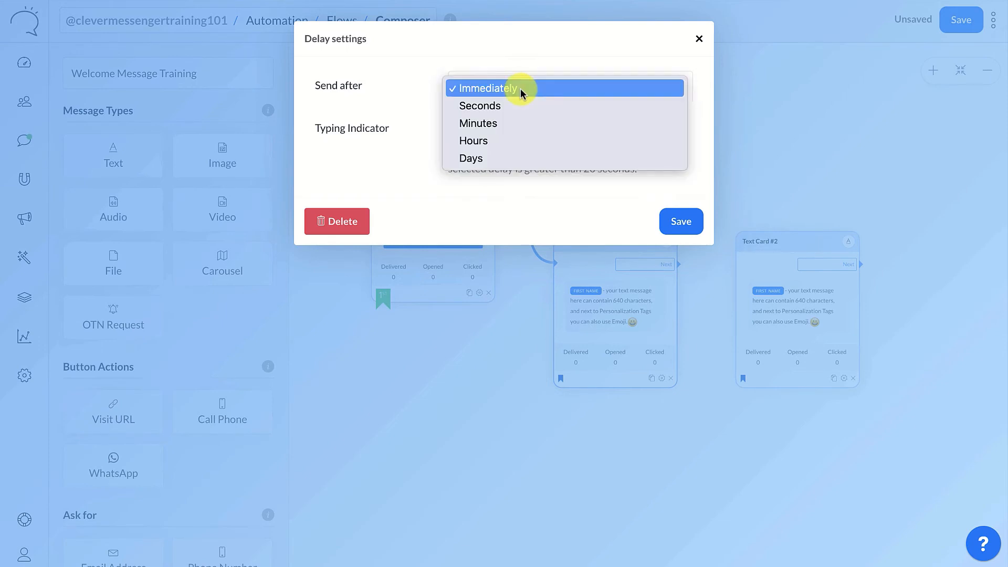
click(512, 107)
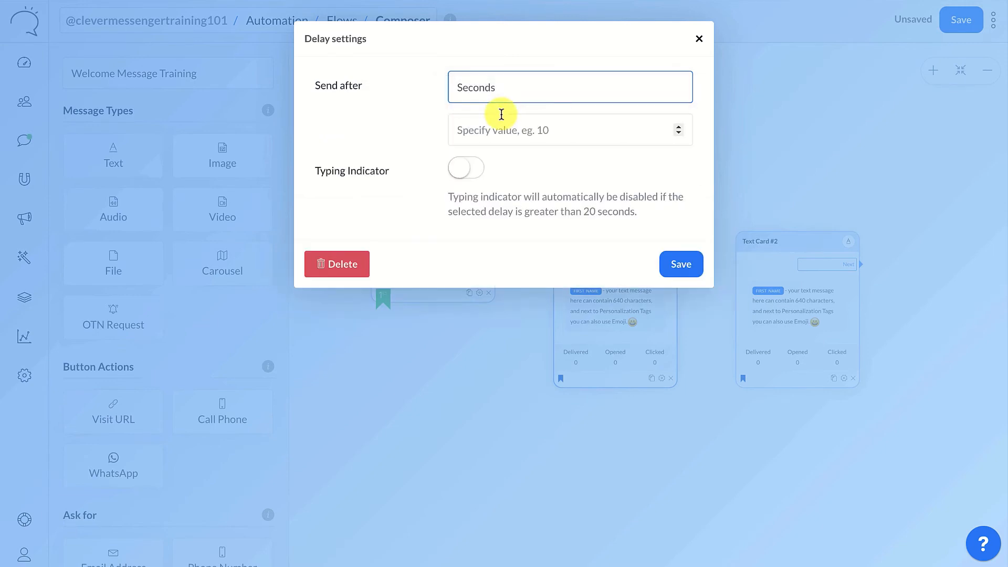
click(480, 134)
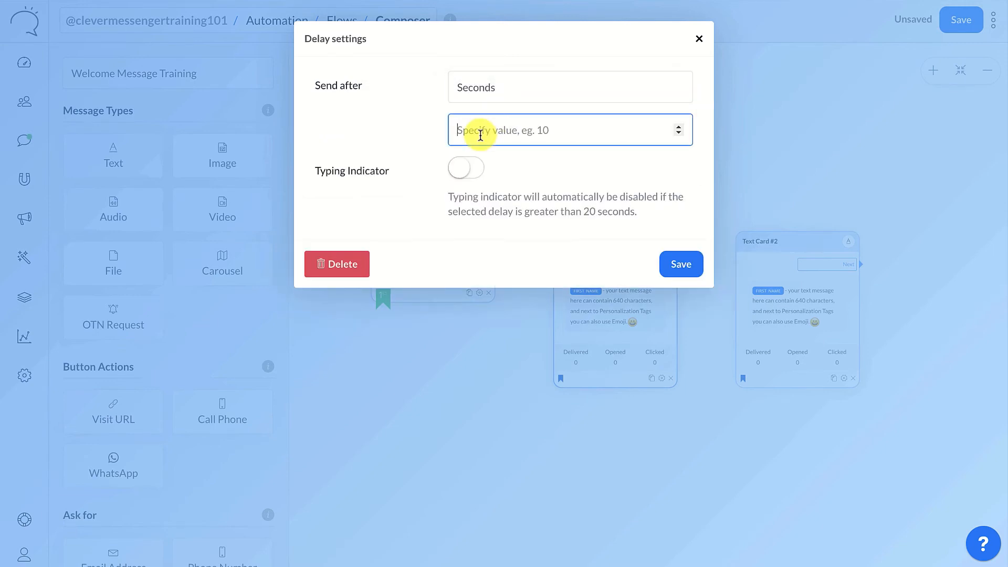
text(3)
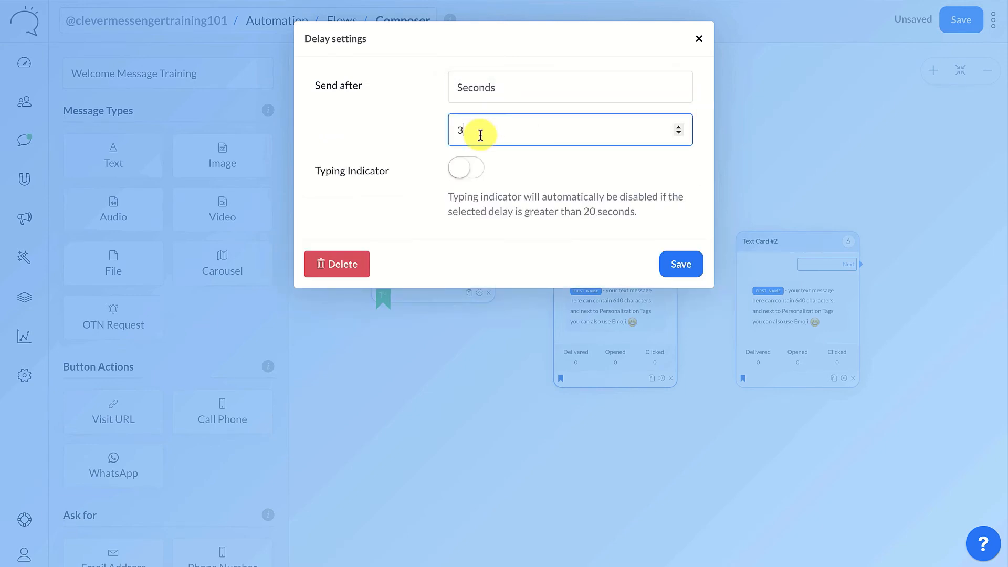
click(463, 170)
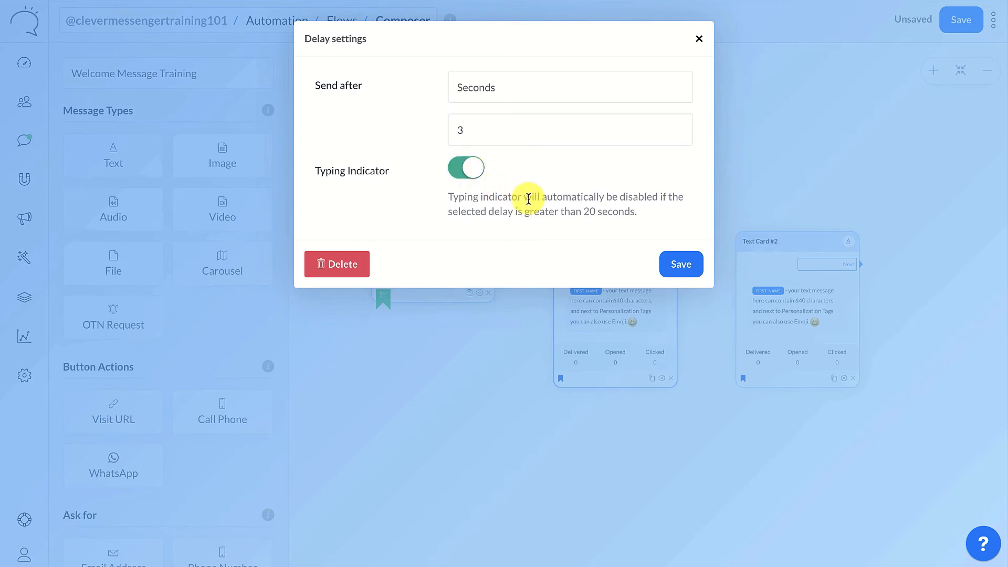
click(675, 264)
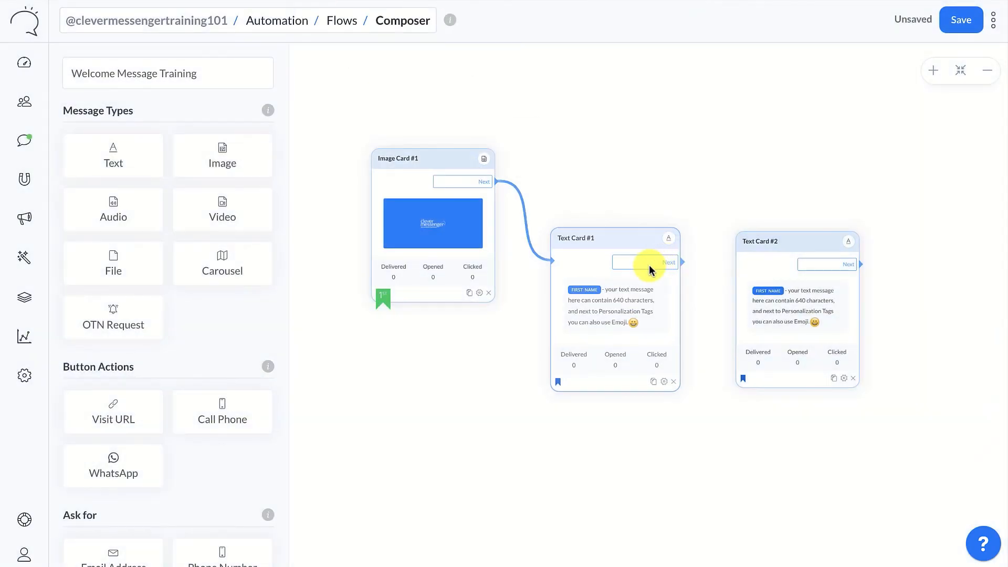
Link Text Card #1 to Text Card #2, sending after 3 seconds with the typing indicator on
drag(650, 268, 757, 273)
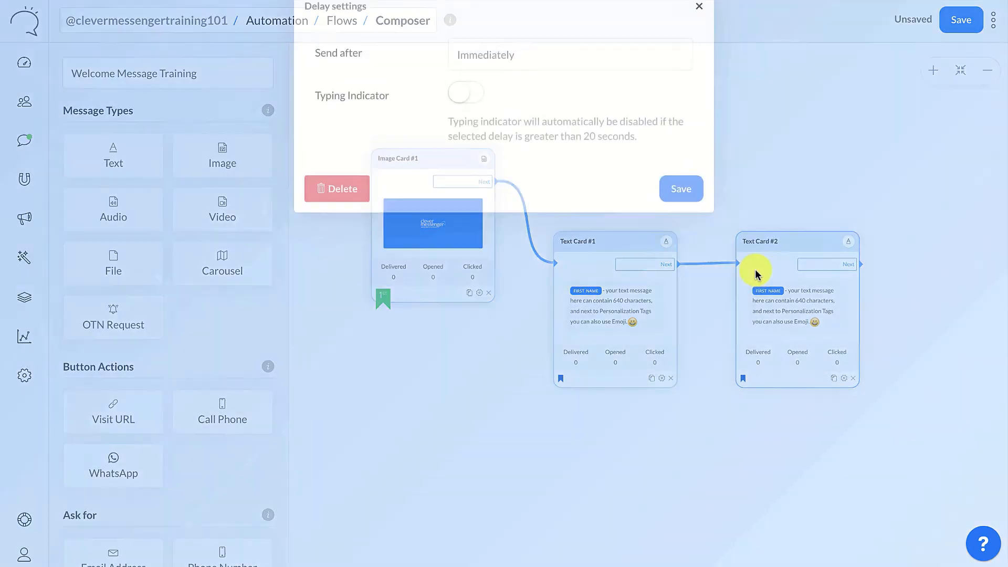
click(462, 125)
click(468, 88)
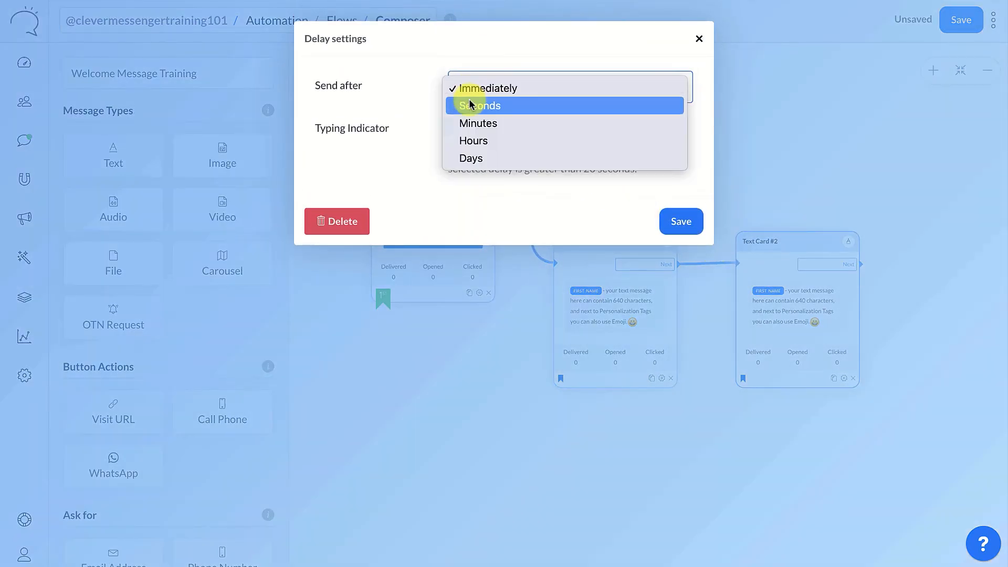
click(470, 105)
click(472, 130)
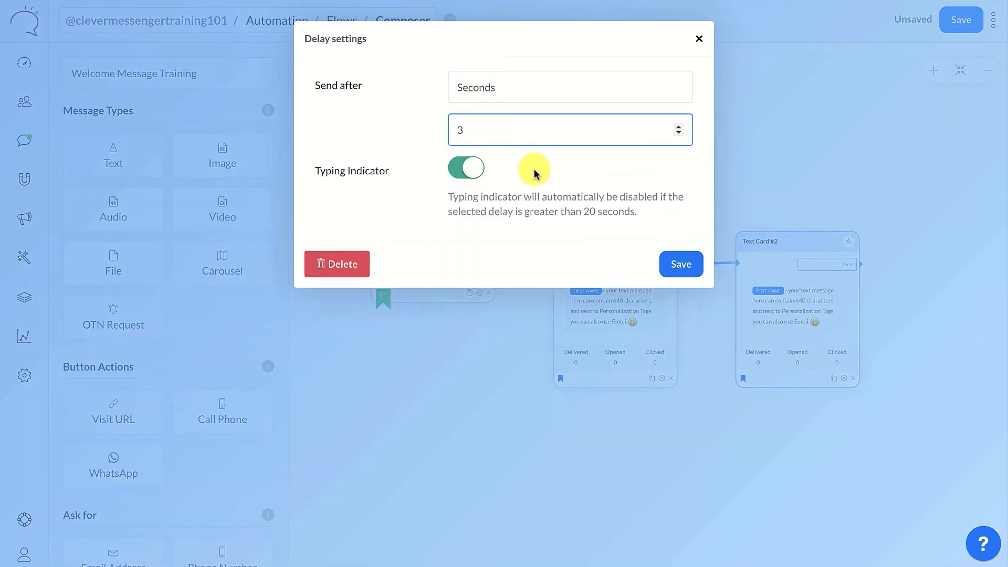
click(678, 262)
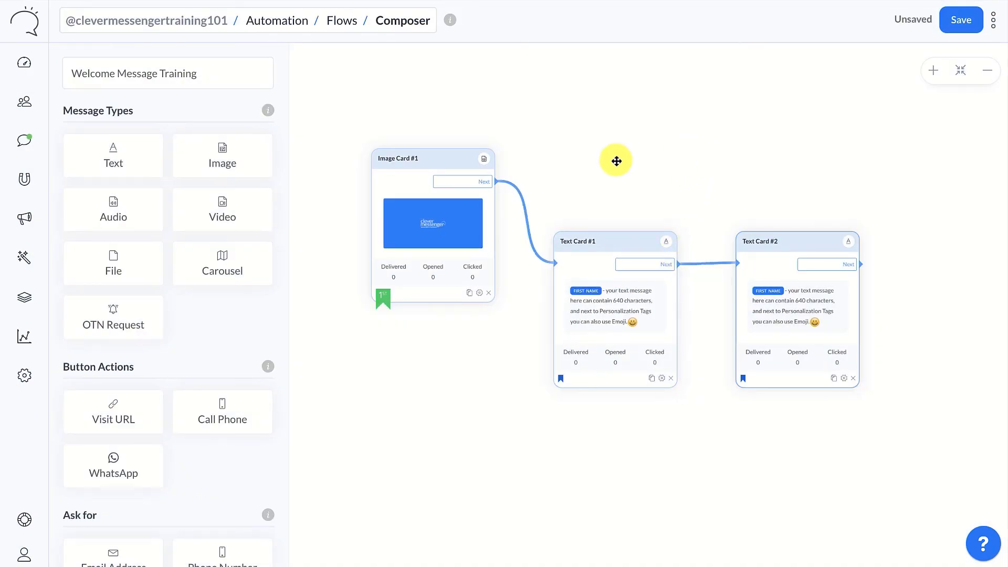
Check the delay settings on the connection between Image Card #1 and Text Card #1
click(522, 204)
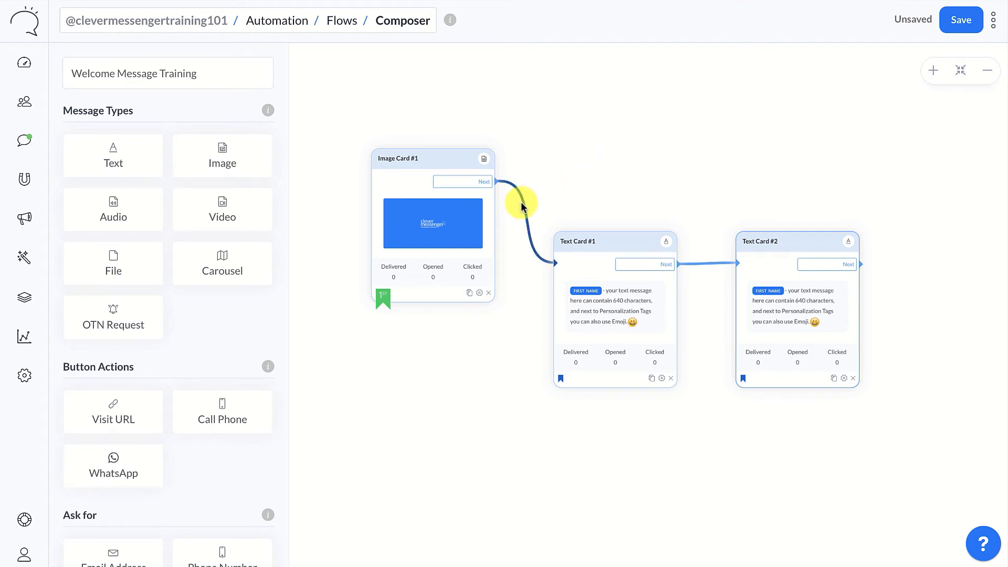
click(521, 202)
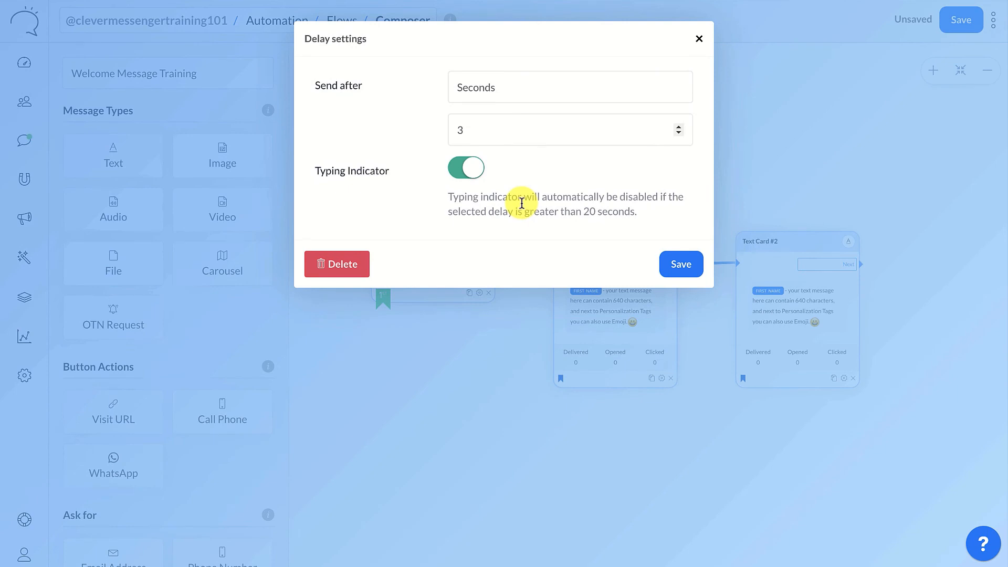
click(678, 268)
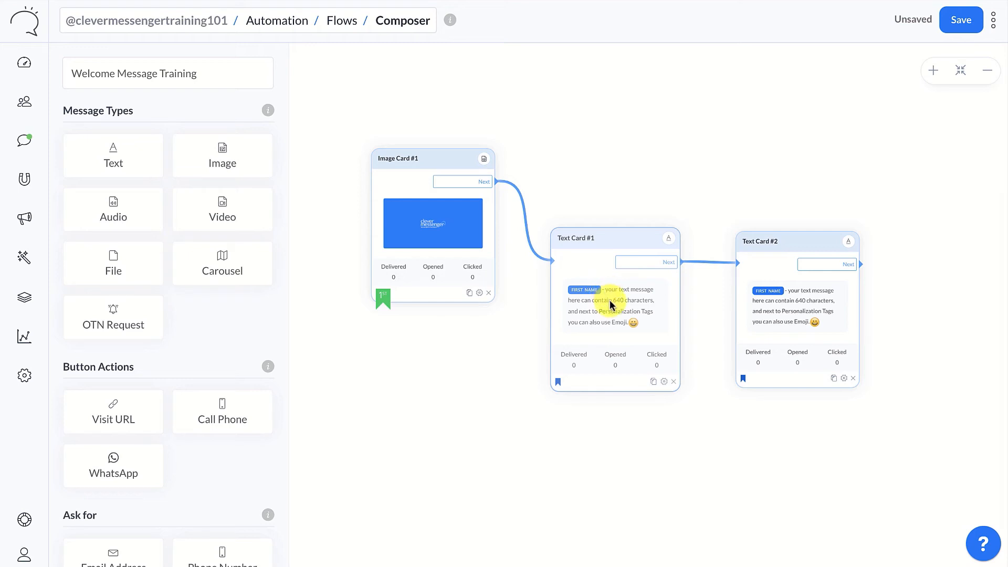
Replace Text Card #1's placeholder wording after the First Name tag with "Welcome to the most awesome chatbot experience!", keeping the emoji, and save the card
click(615, 316)
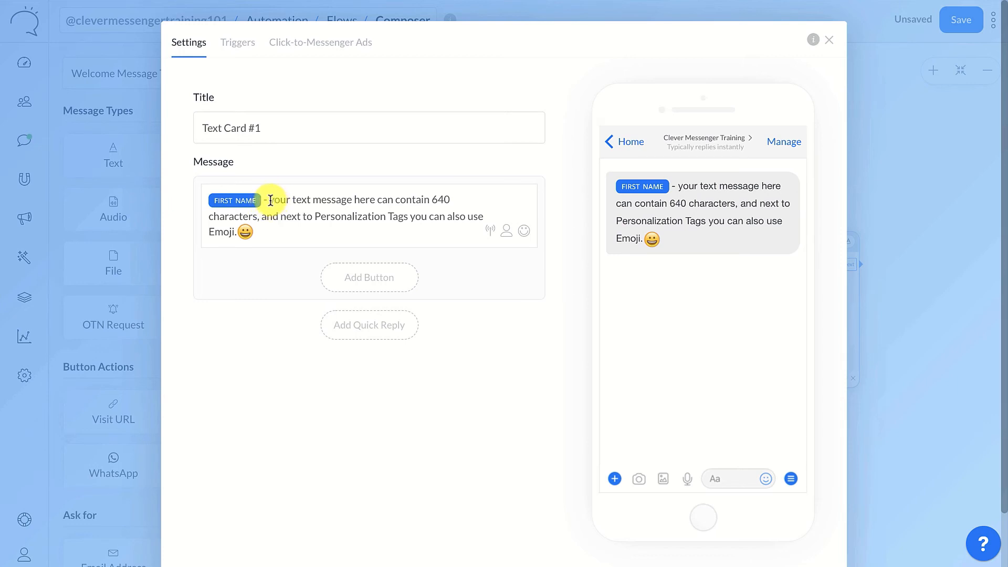
drag(271, 200, 237, 232)
text(Welcome)
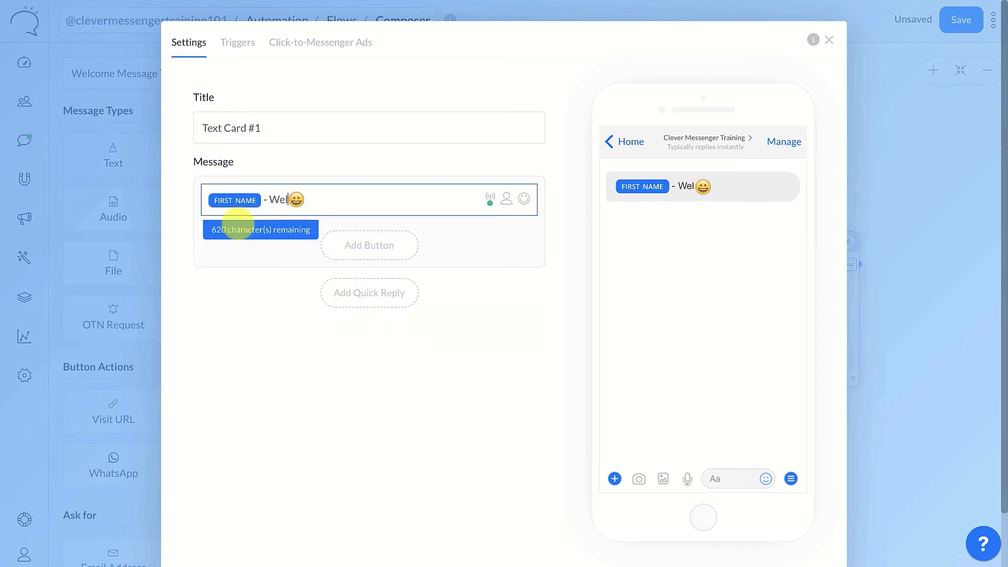
text( to the most asw)
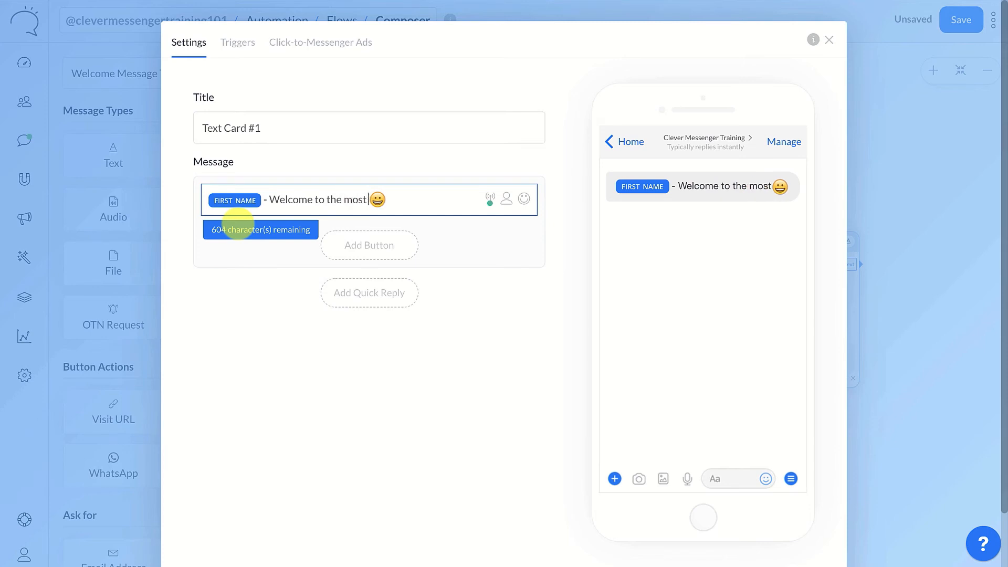
text(eom)
key(BackSpace)
key(BackSpace)
key(BackSpace)
key(BackSpace)
key(BackSpace)
text(wesome)
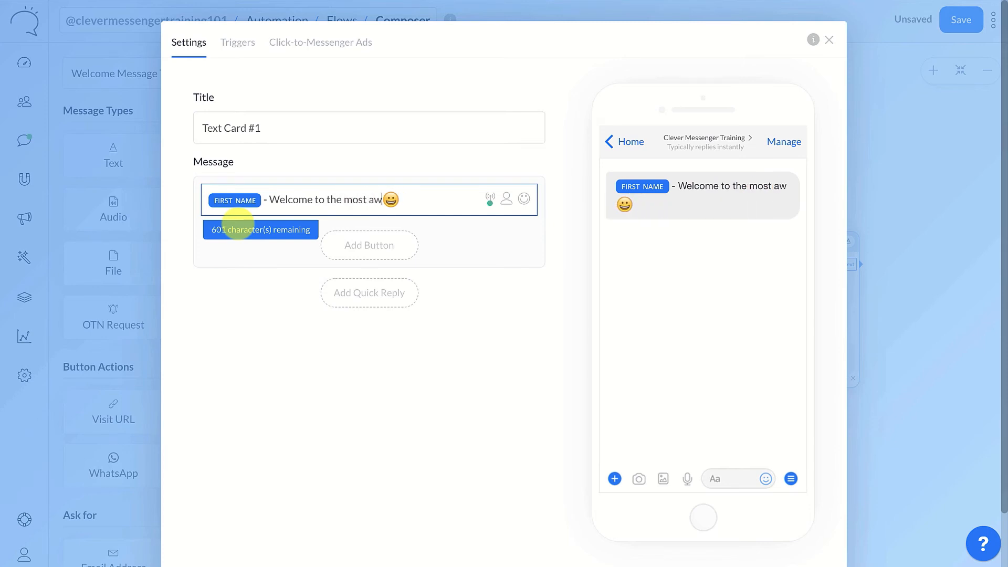
text( chatbot exp)
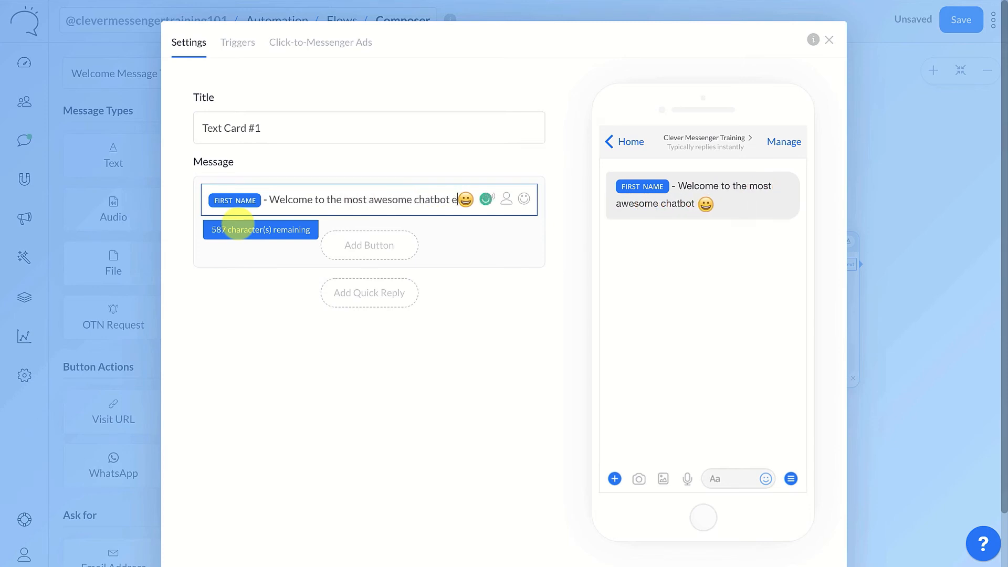
text(erience)
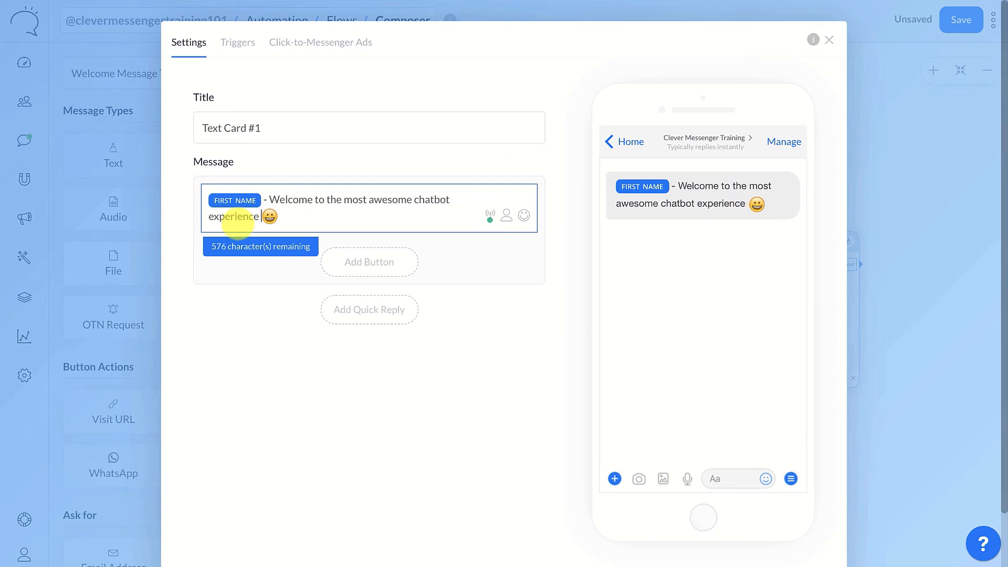
text(!)
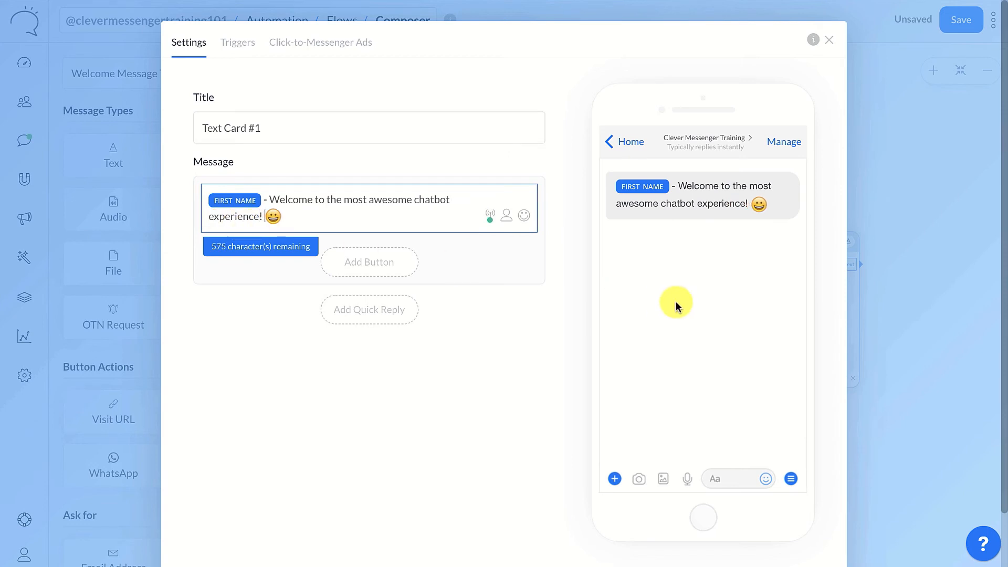
scroll(676, 303, down, 2)
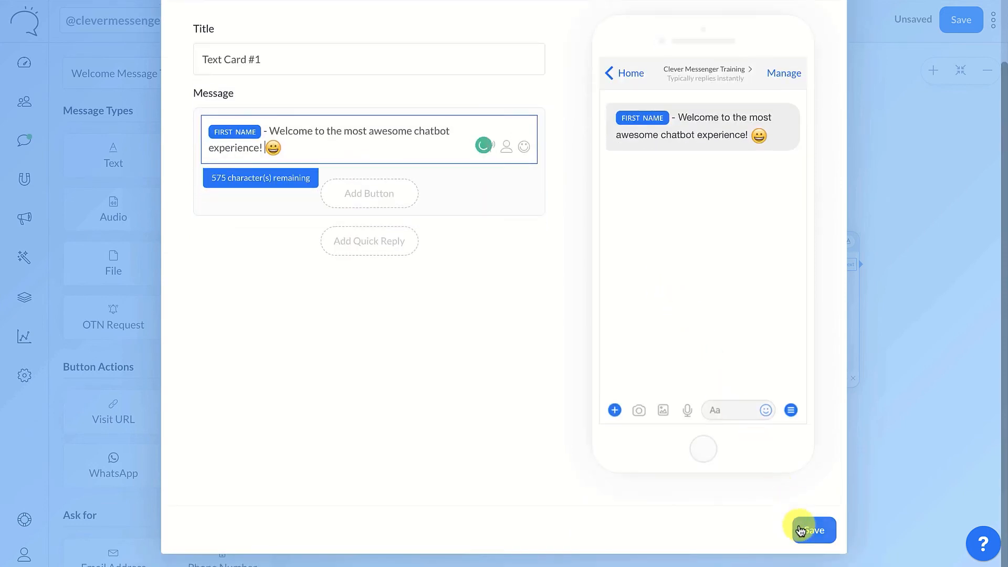
click(813, 530)
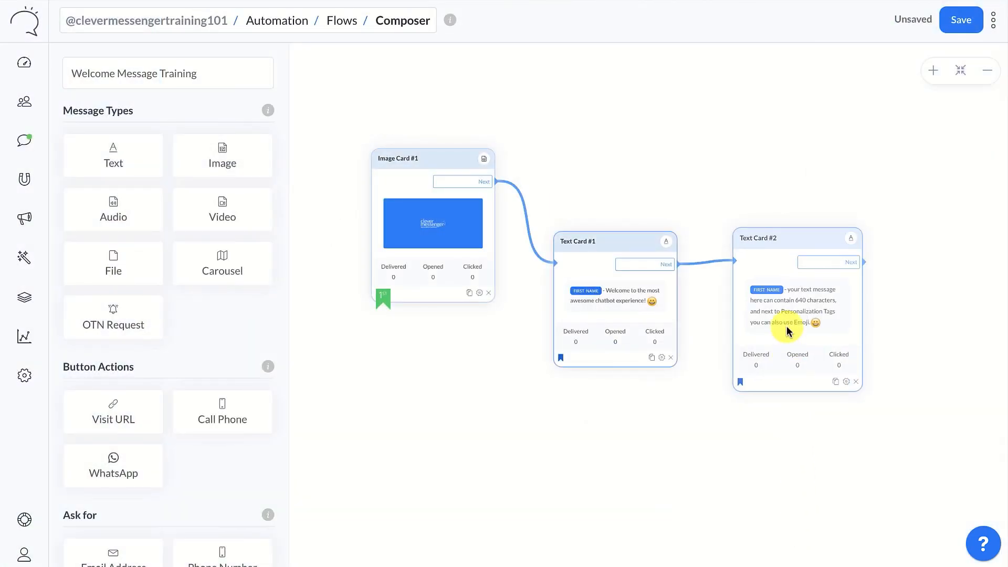
Replace Text Card #2's entire message with "I'm the chatbot of" followed by the Page Name personalization tag
click(785, 315)
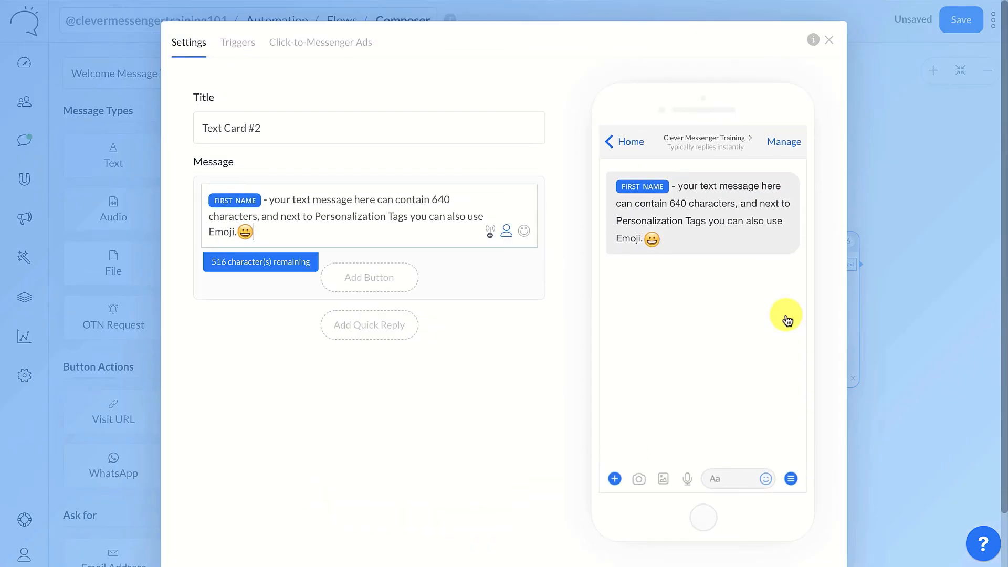
drag(269, 200, 335, 242)
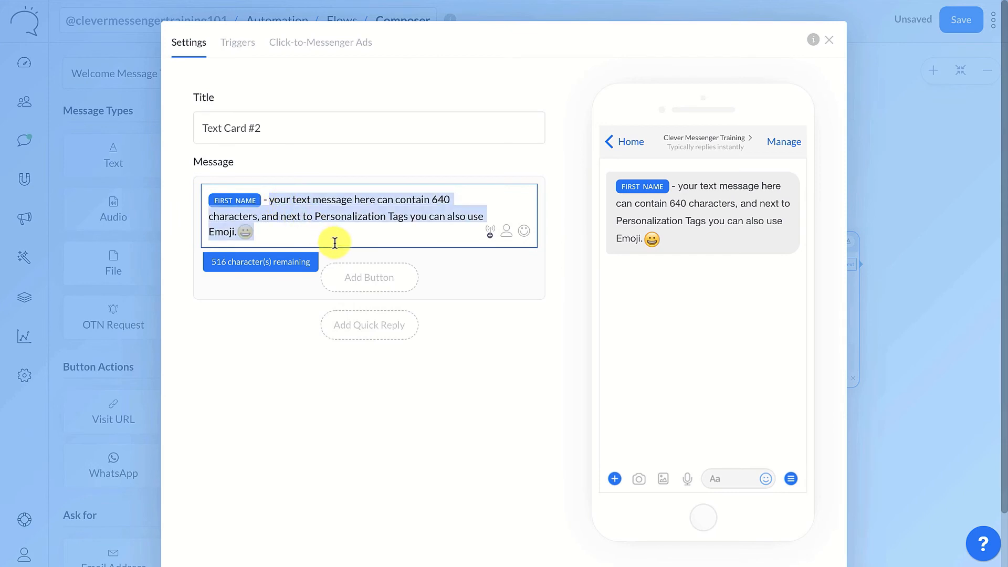
key(ctrl+a)
key(BackSpace)
text(I'm the)
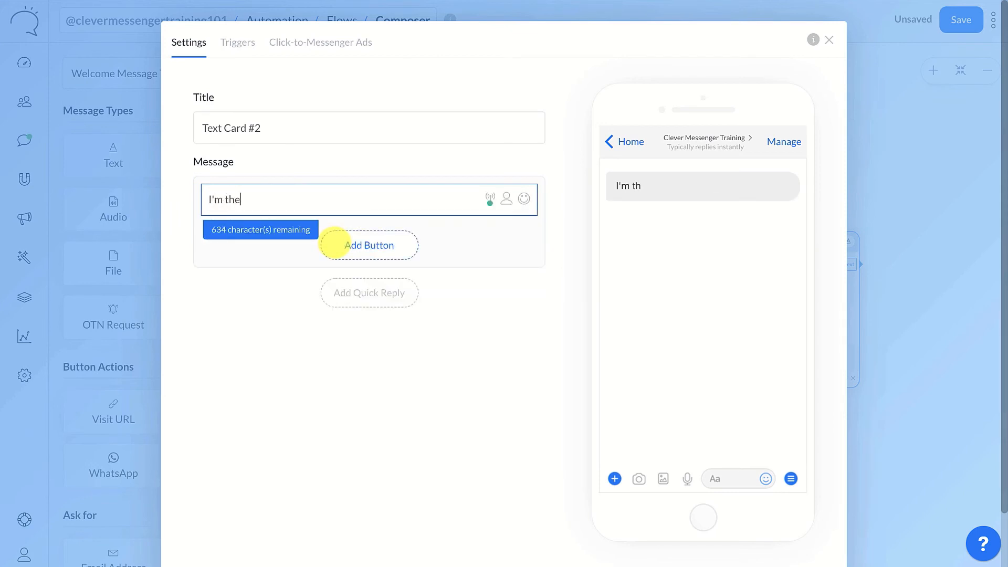
text( chatbot of)
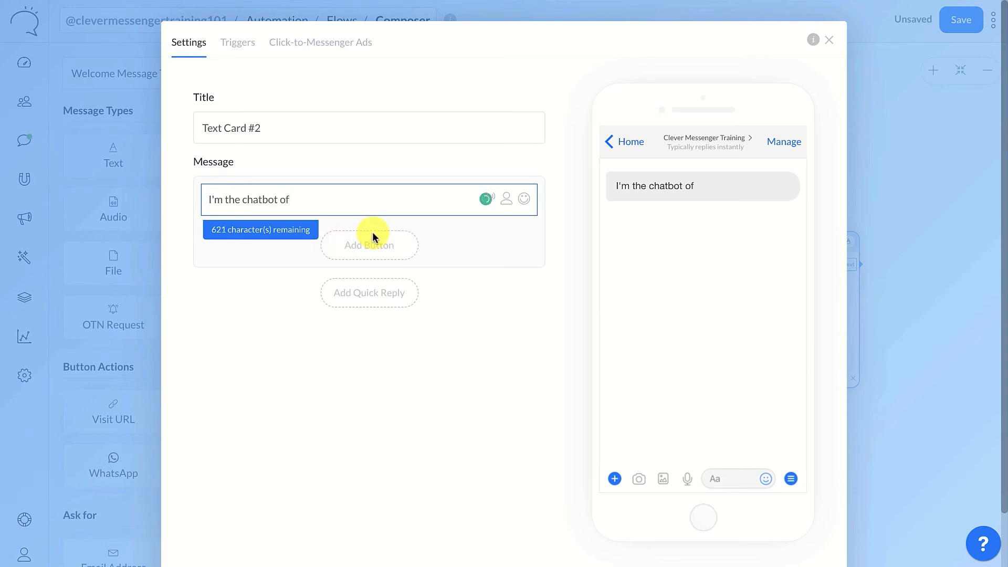
click(506, 199)
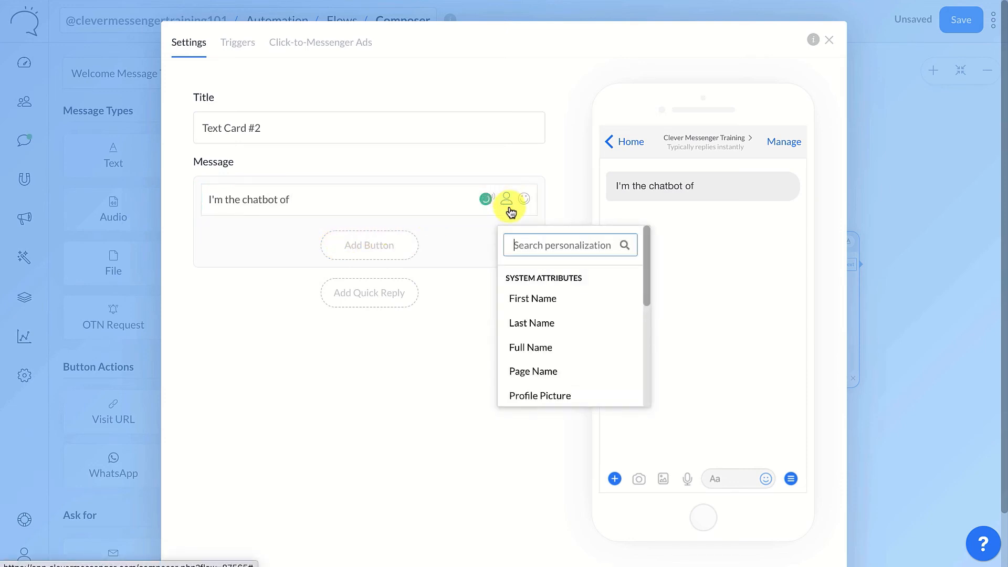
click(551, 374)
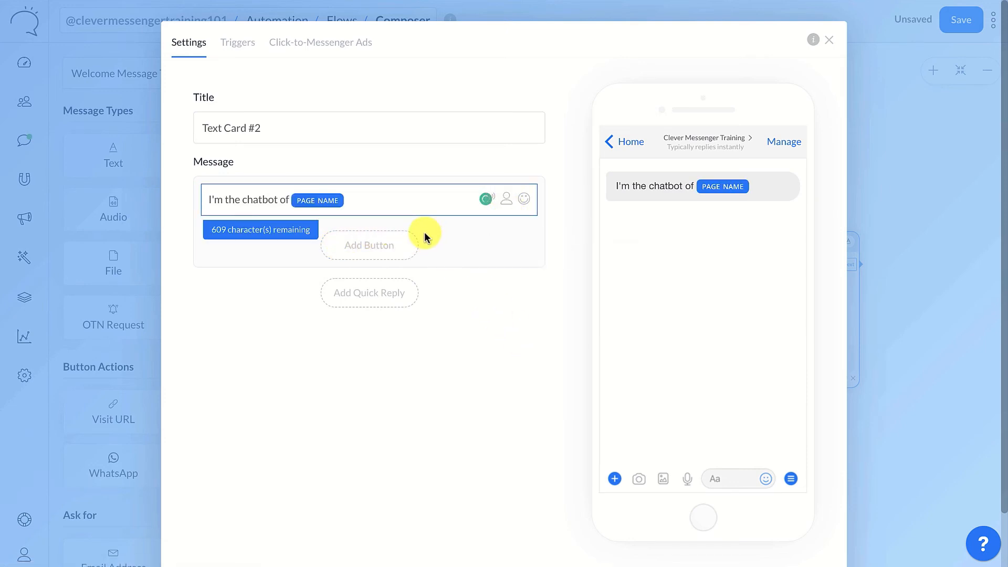
Finish Text Card #2's message after the Page Name tag with ", let me know if I can assist you, okay?" and an OK-hand emoji, saving card and flow
text(, let me know if I can assist you)
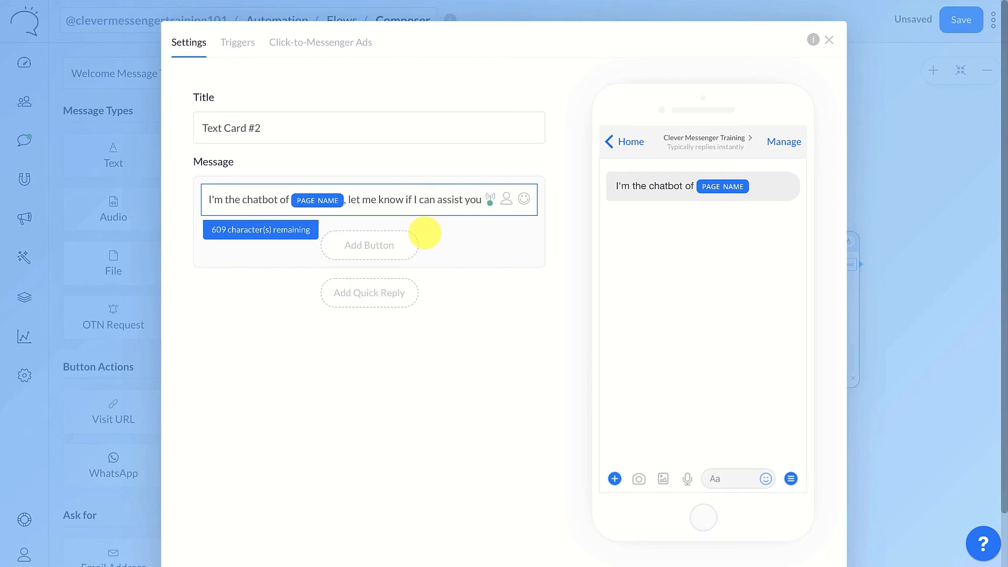
text(, okay?)
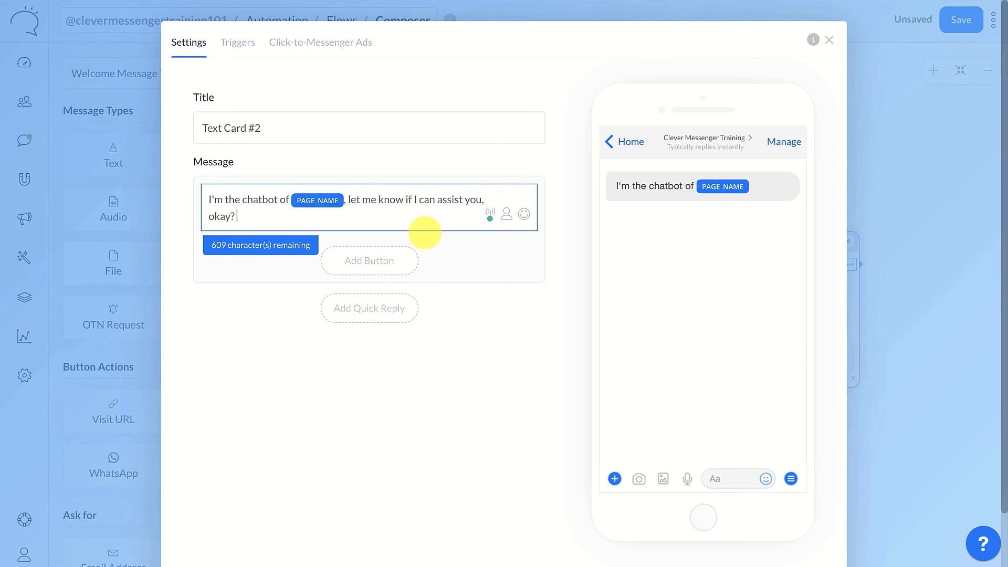
click(523, 214)
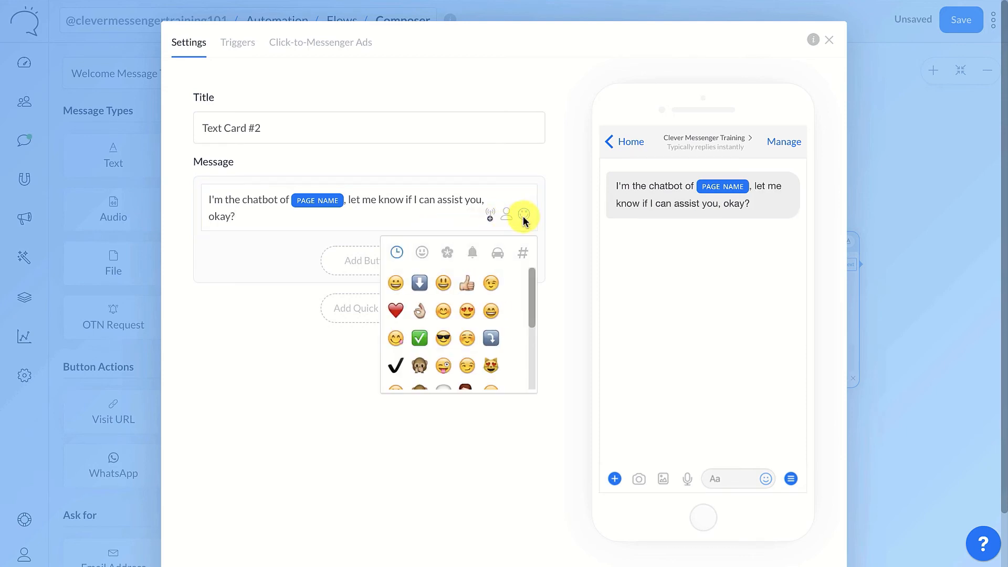
click(424, 313)
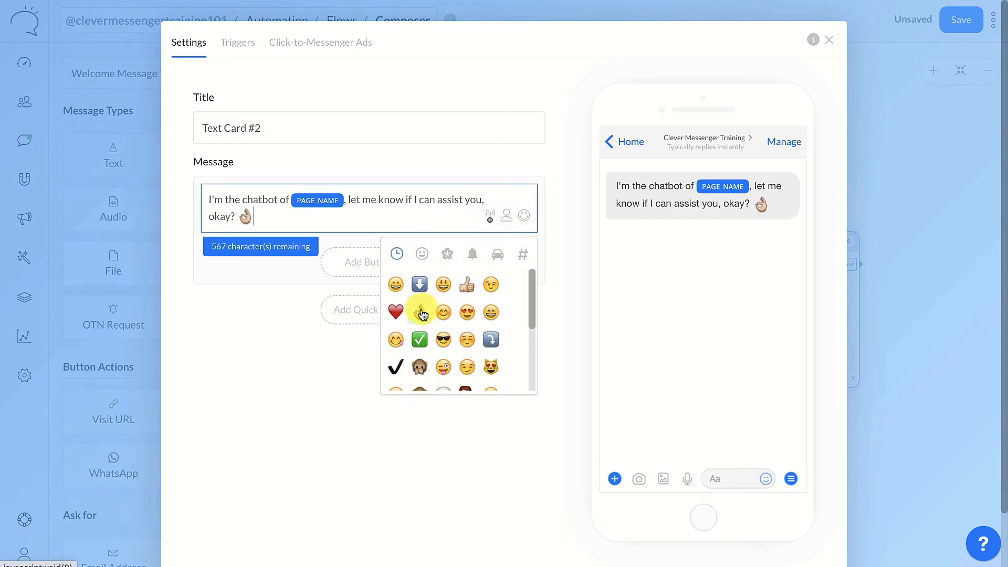
click(247, 338)
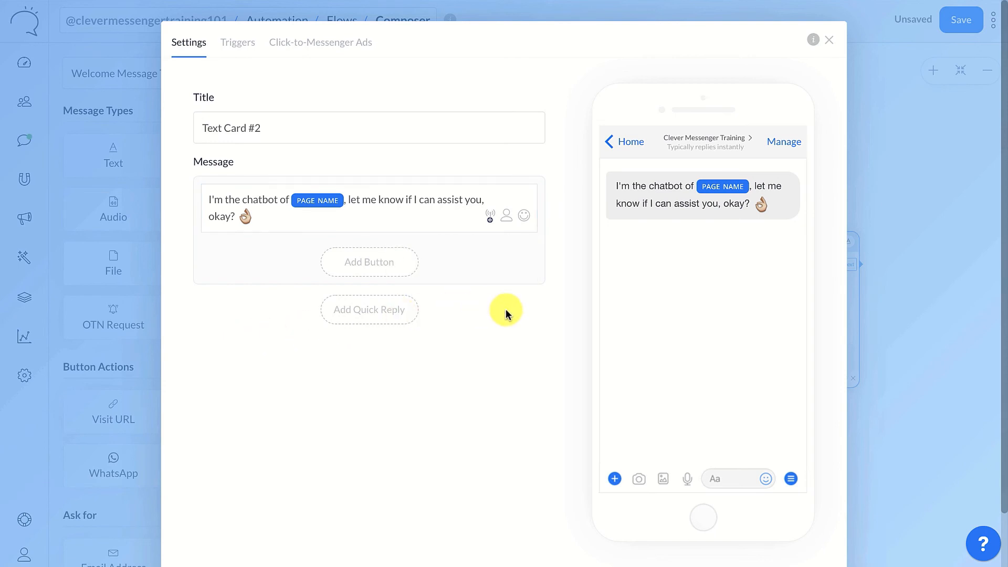
scroll(506, 309, down, 2)
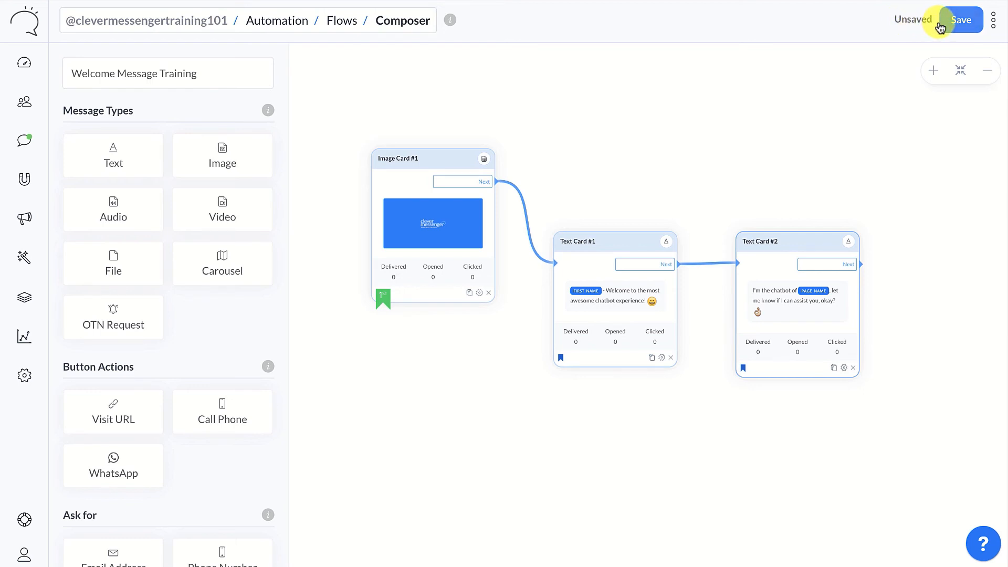
click(960, 22)
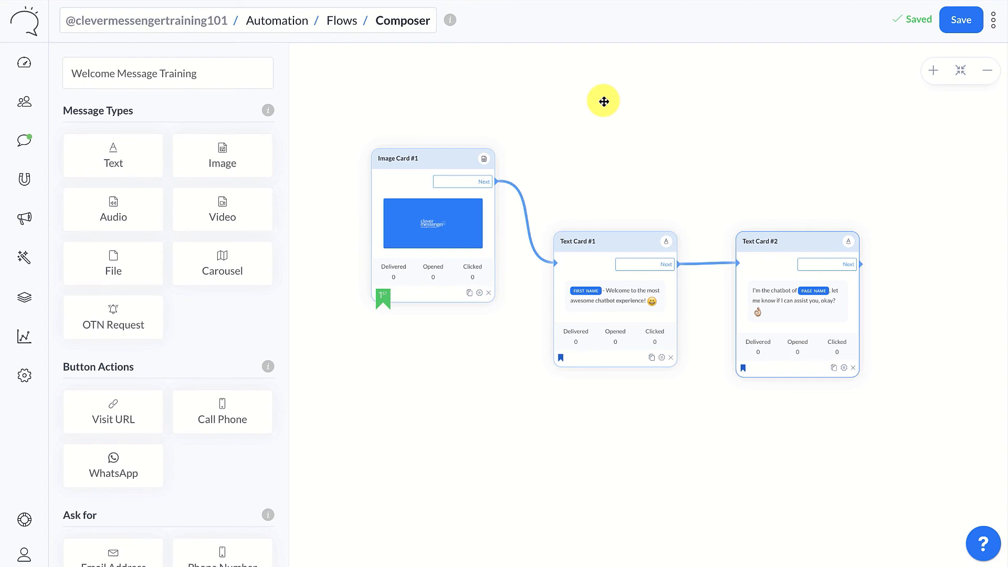
In the bot's Configure settings, assign the "Welcome Message Training" flow as the Welcome Message
click(22, 379)
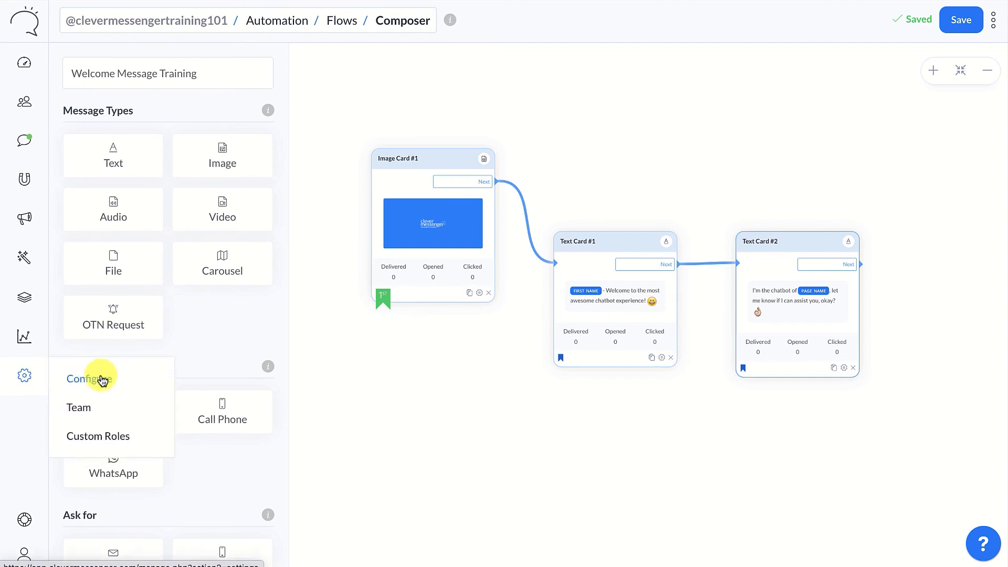
click(107, 379)
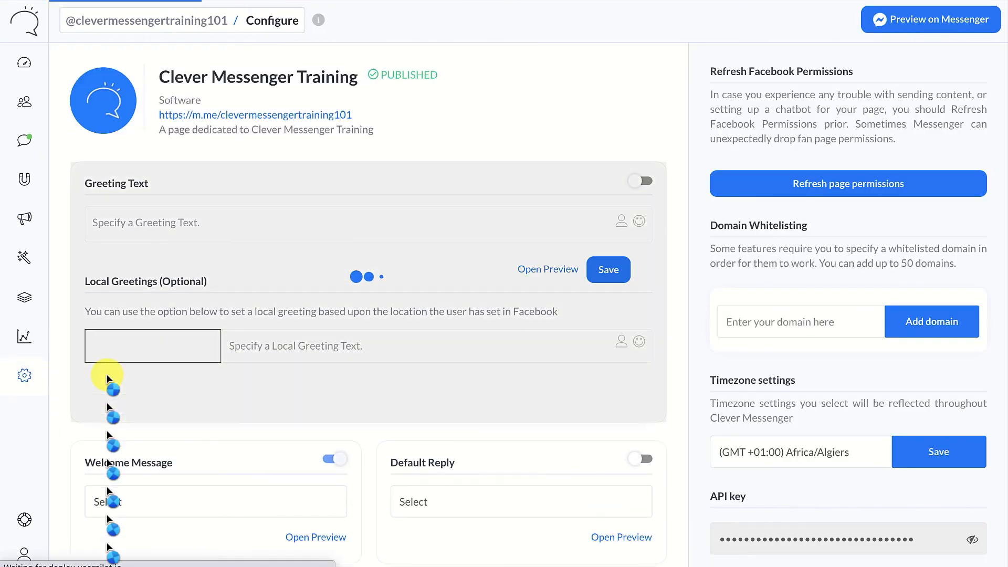
scroll(108, 380, down, 1)
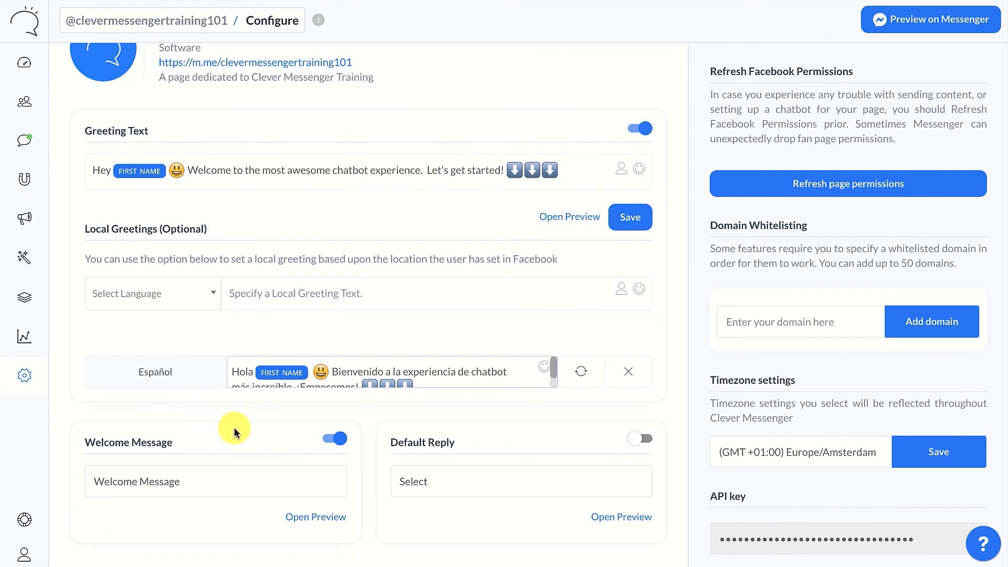
click(160, 482)
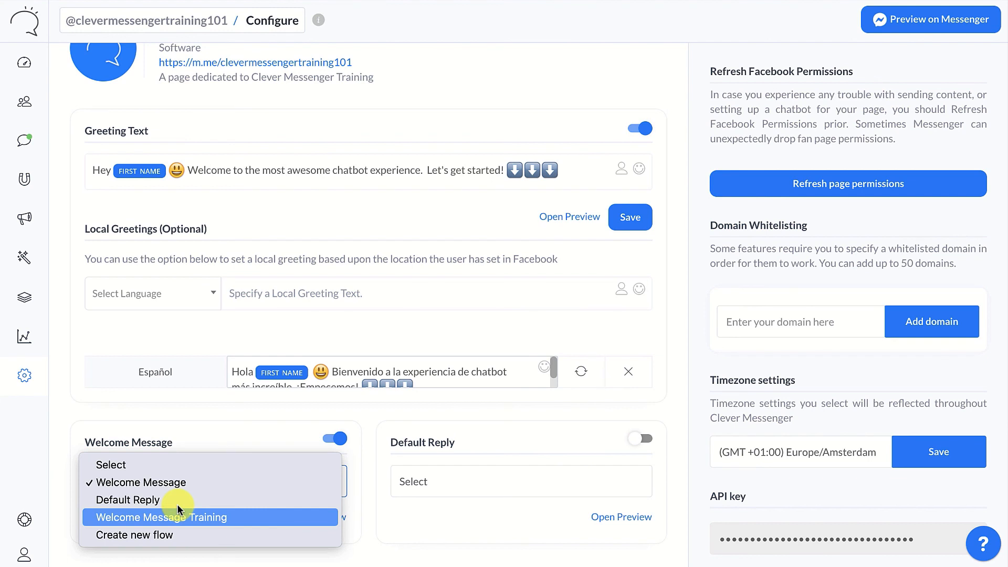
click(202, 522)
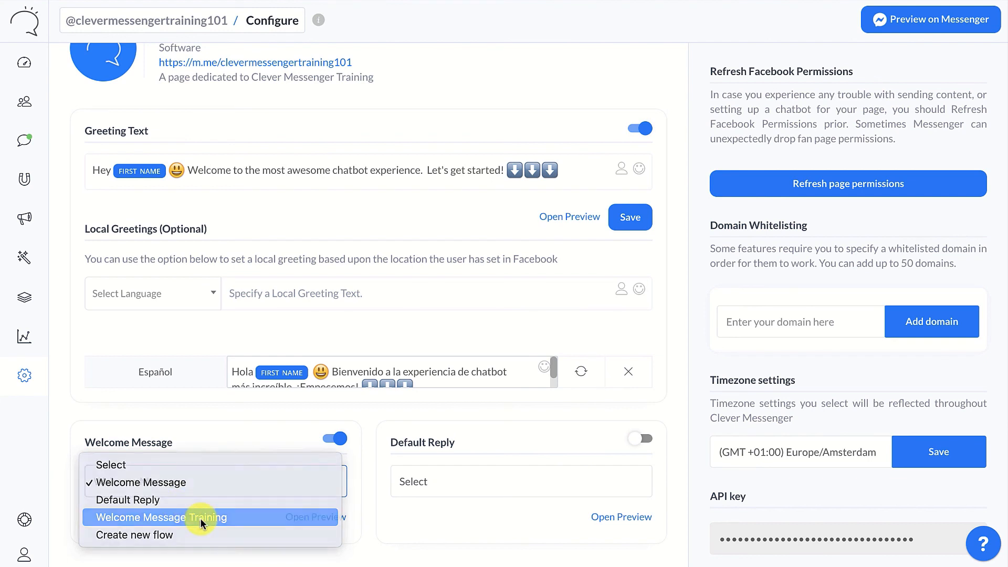
click(603, 237)
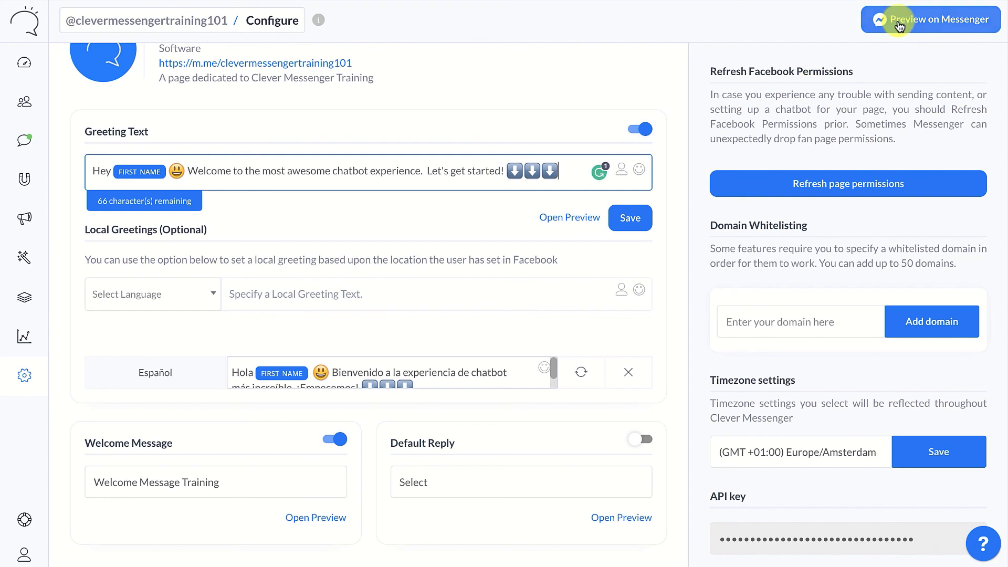
Preview the bot on Messenger, get the conversation started to check the welcome sequence and its page name, and return to the Configure page
click(899, 21)
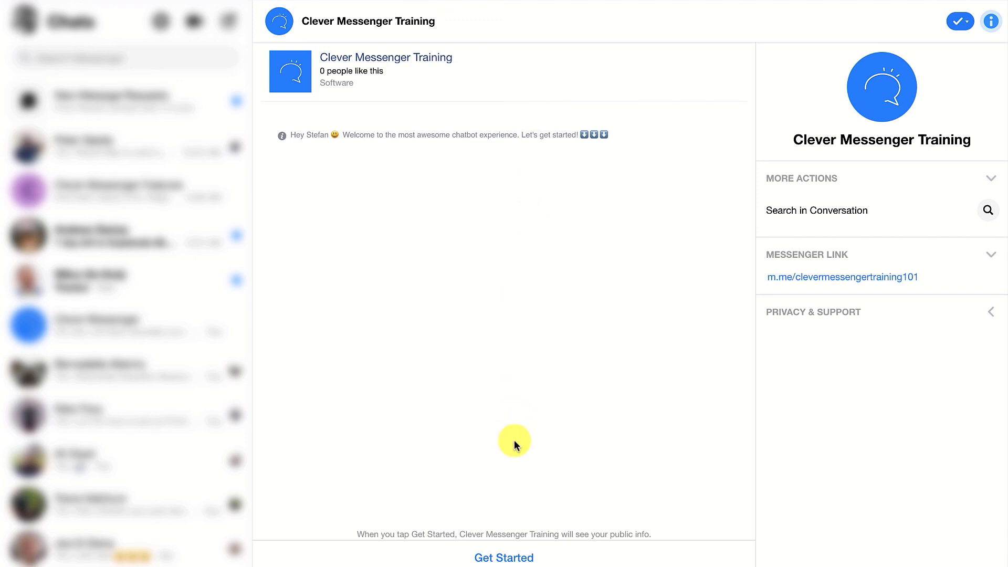
click(503, 559)
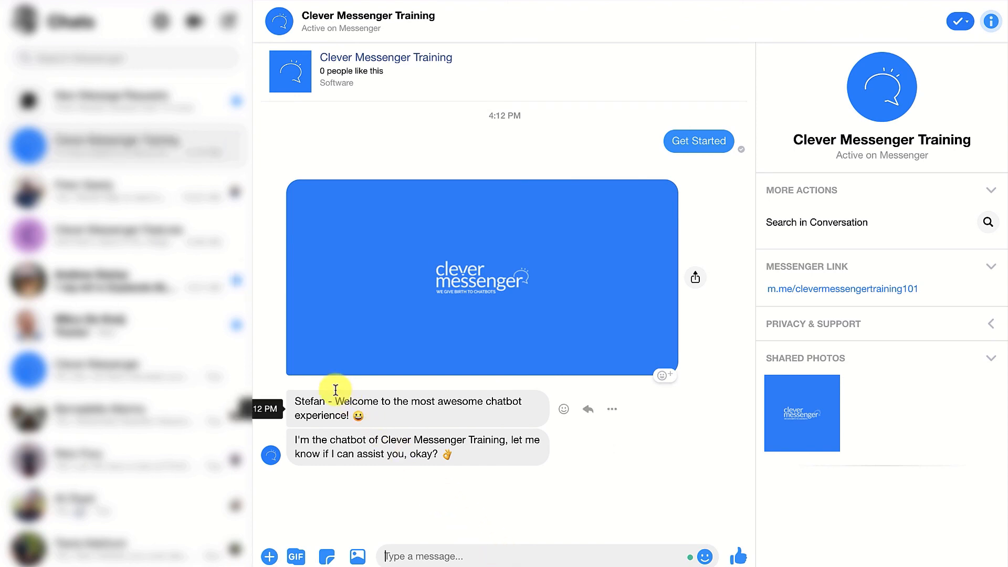
drag(381, 439, 506, 437)
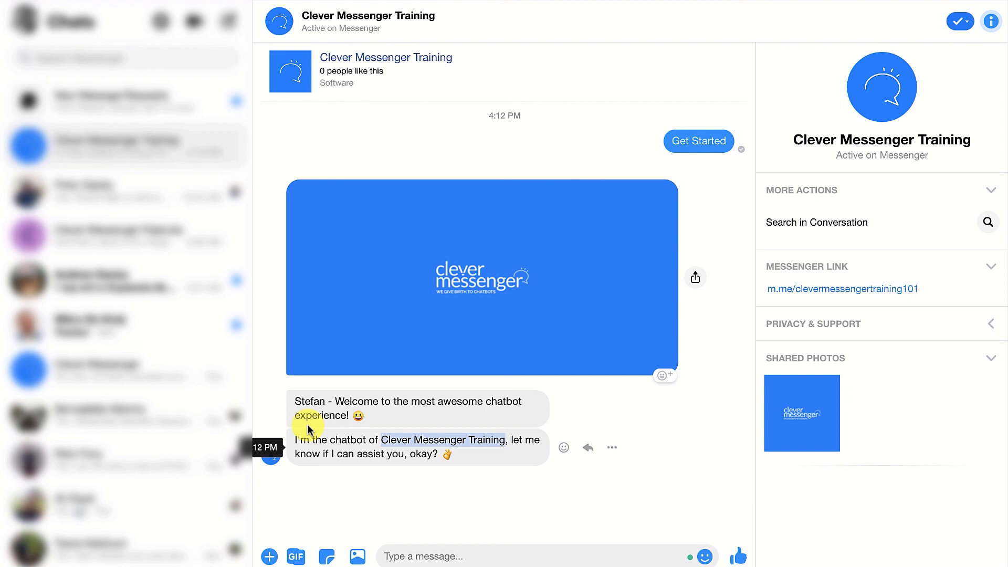
key(ctrl+shift+Tab)
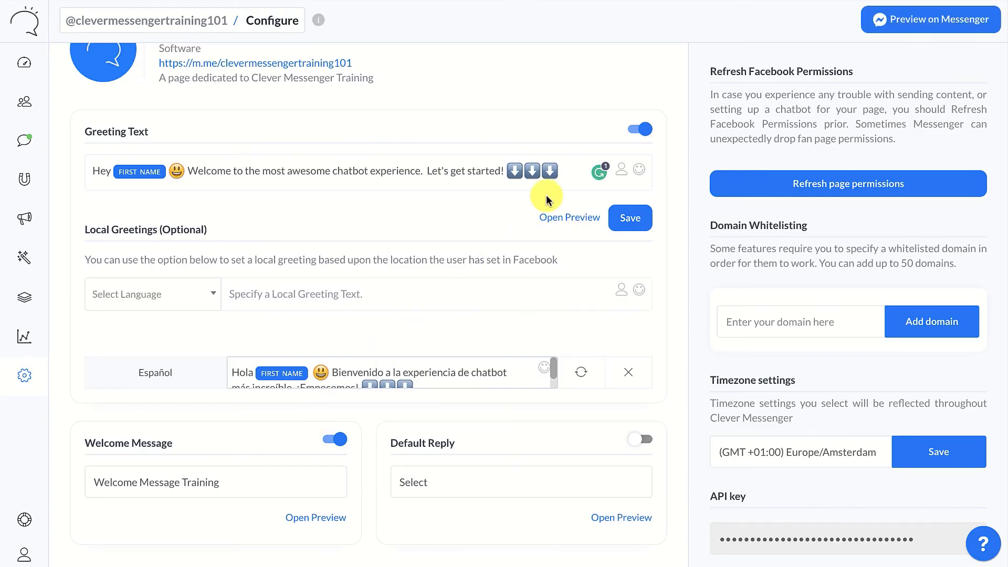